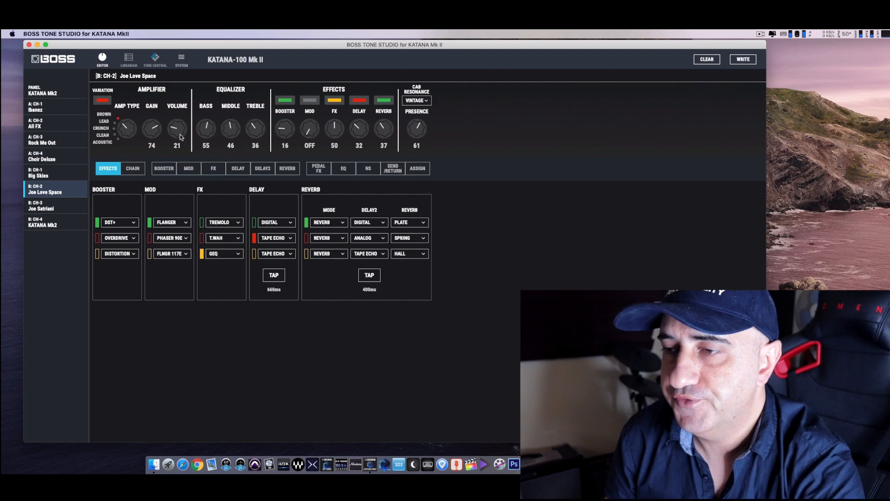
Turn off the amp variation, choose the Clean amp type, and set the gain to 50 and volume to 48.
left_click(103, 101)
left_click_drag(126, 130, 182, 128)
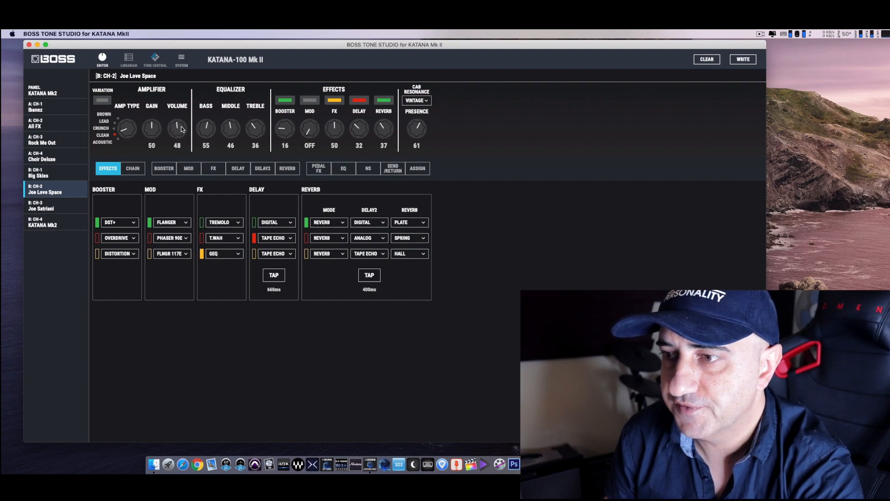
Set bass to 50, middle and treble to 52 and presence to 51, with booster, mod, FX, delay and reverb turned off.
left_click_drag(182, 129, 390, 175)
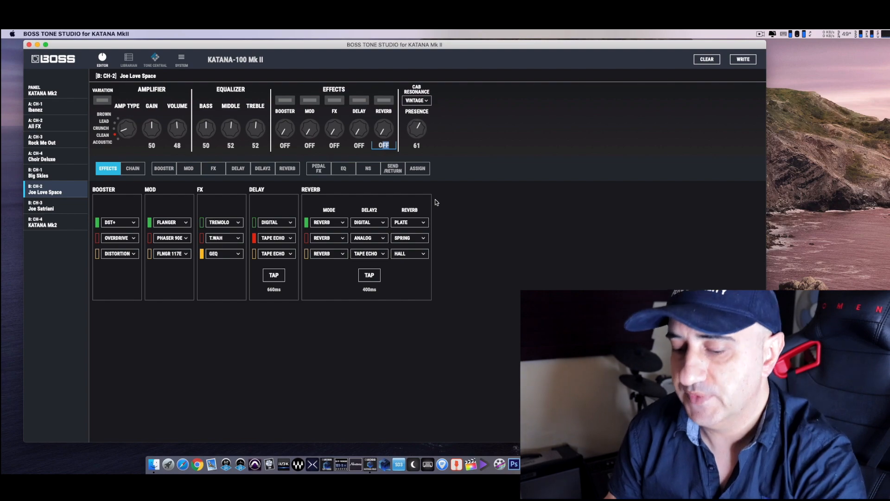
left_click(472, 208)
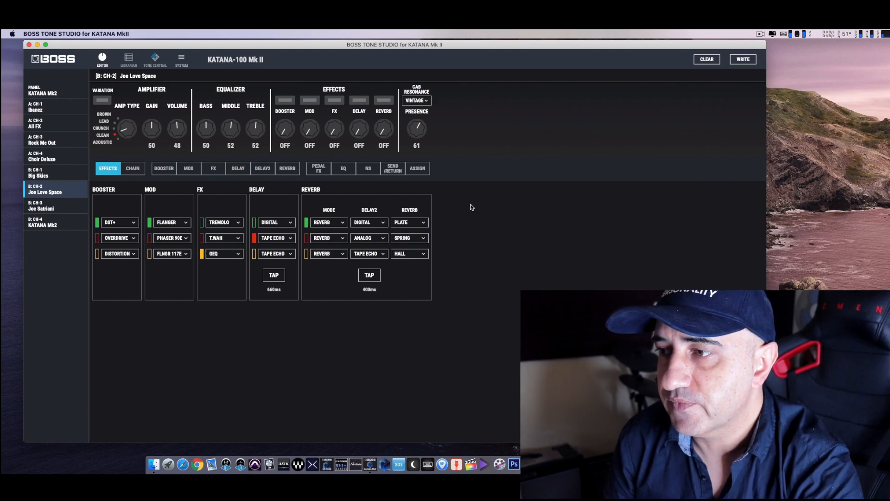
left_click_drag(420, 136, 420, 139)
scroll(419, 138, "up", 3)
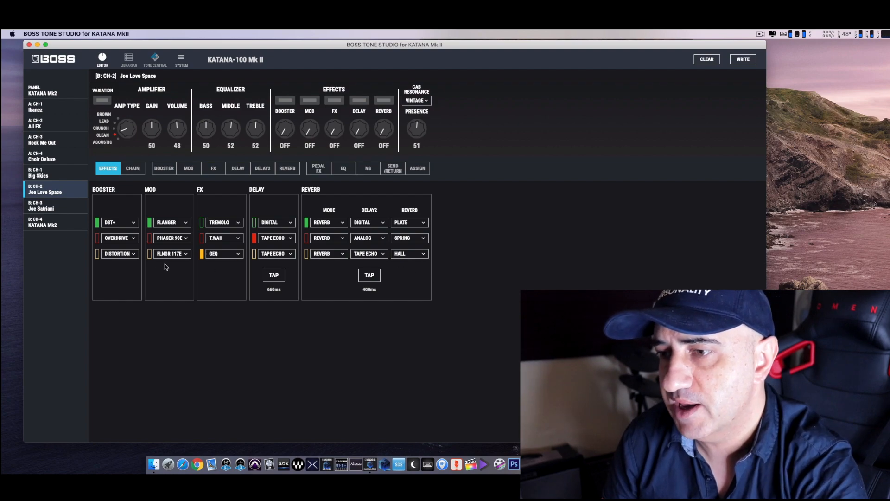
Examine the booster type and reverb mode choices for the effect slots, and the available signal chain layouts.
left_click(123, 224)
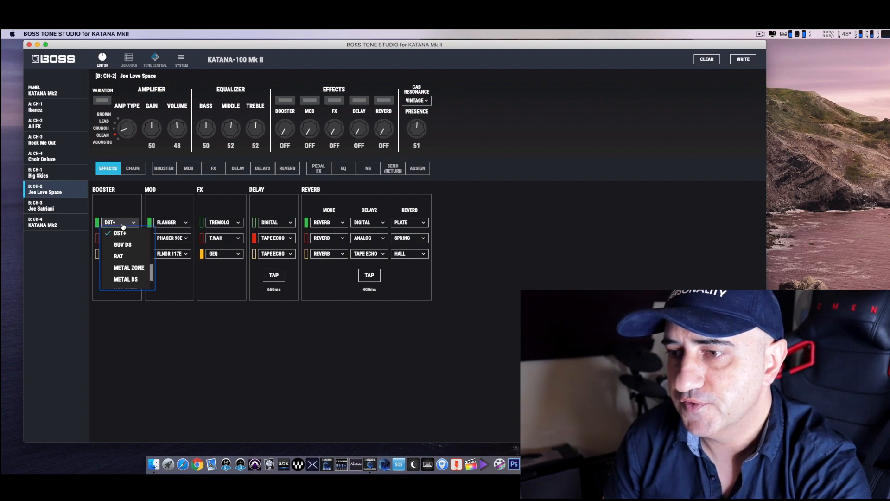
left_click(123, 209)
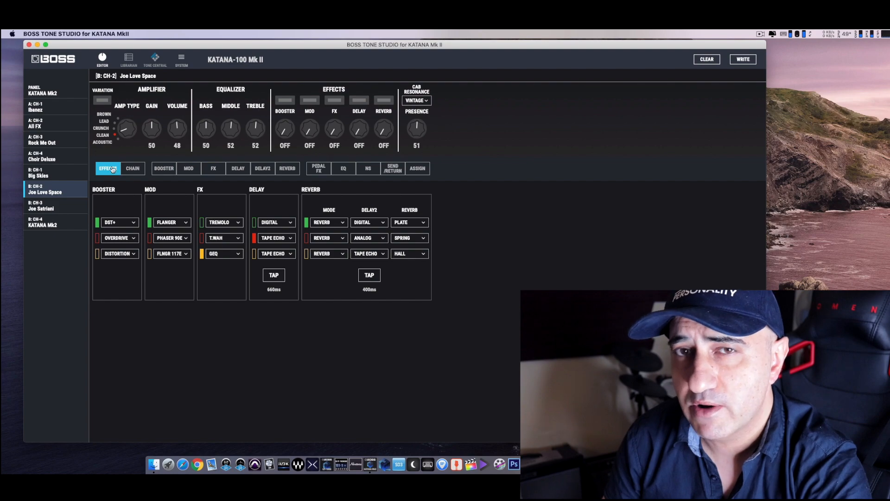
left_click(325, 225)
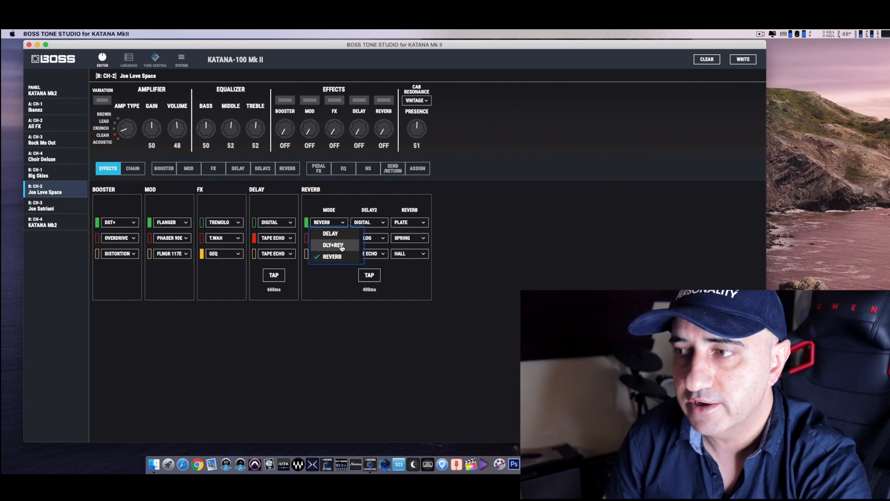
left_click(488, 238)
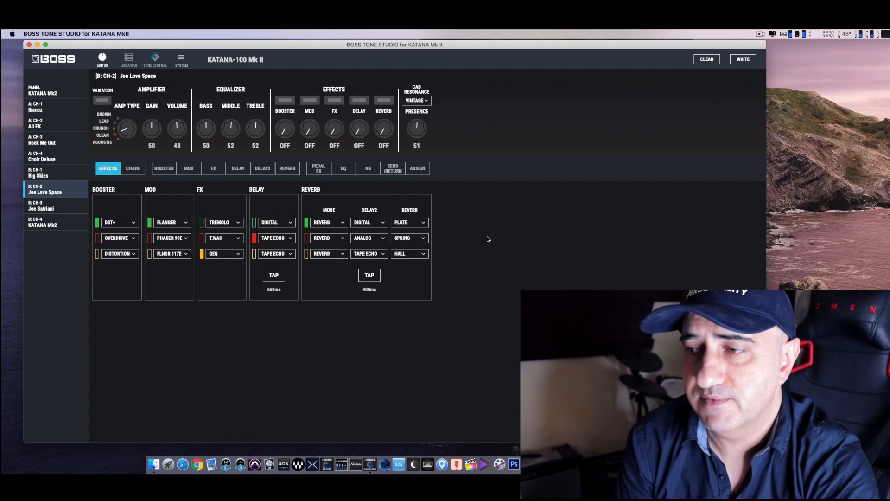
left_click(133, 168)
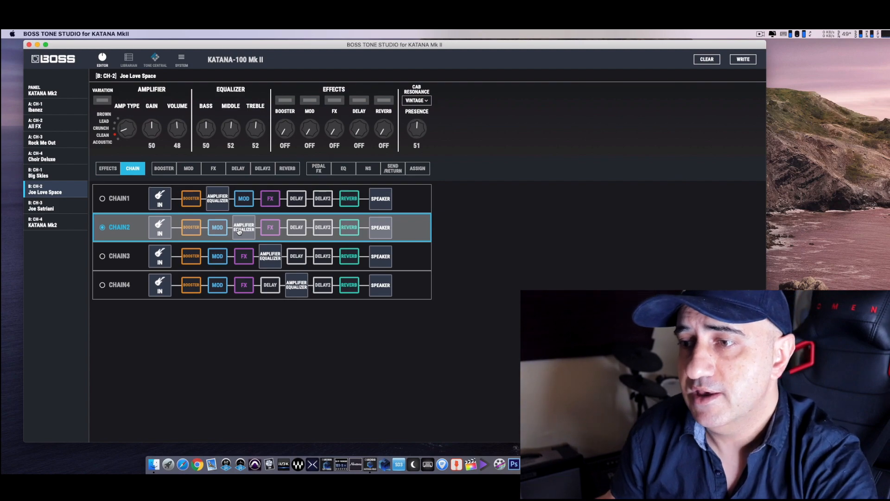
Set the booster's effect level to 52 and look through the available booster types.
left_click(162, 170)
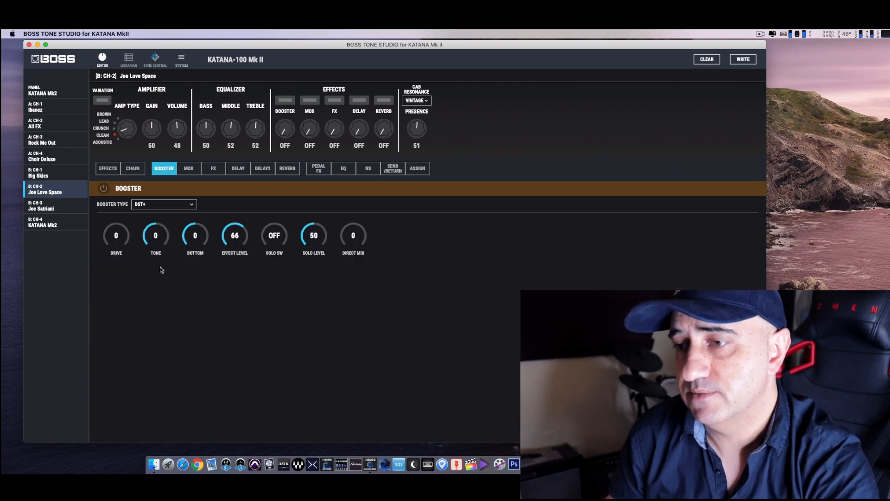
left_click_drag(230, 239, 229, 241)
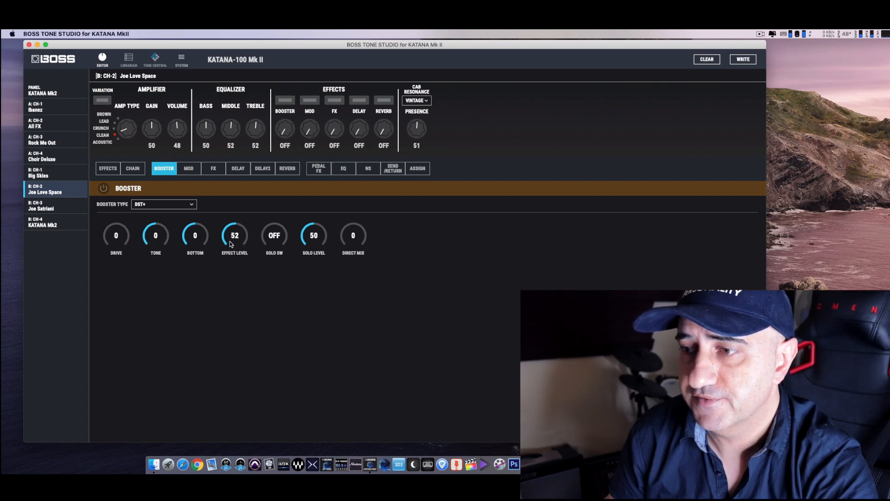
left_click(181, 205)
scroll(181, 237, "up", 5)
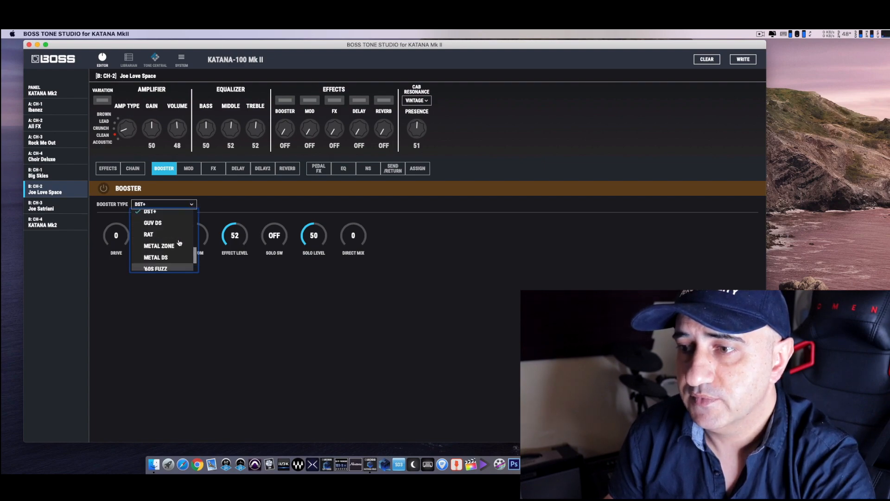
scroll(180, 242, "up", 3)
scroll(180, 242, "down", 2)
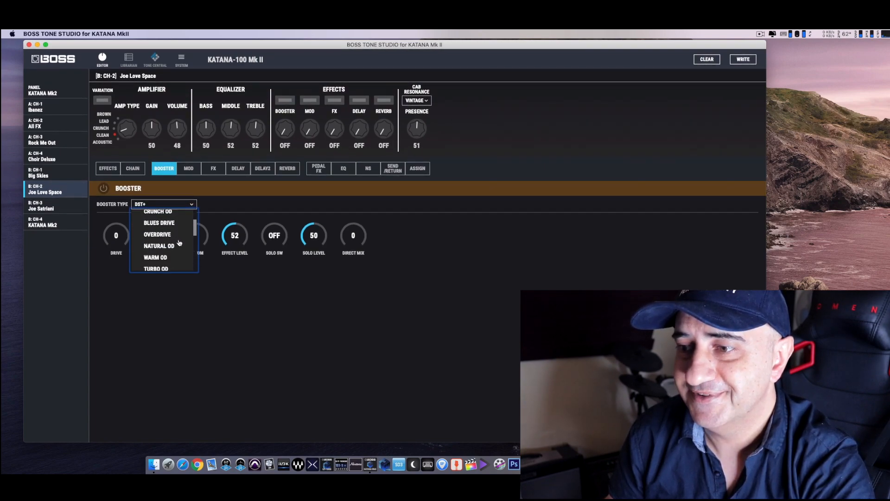
scroll(180, 243, "down", 6)
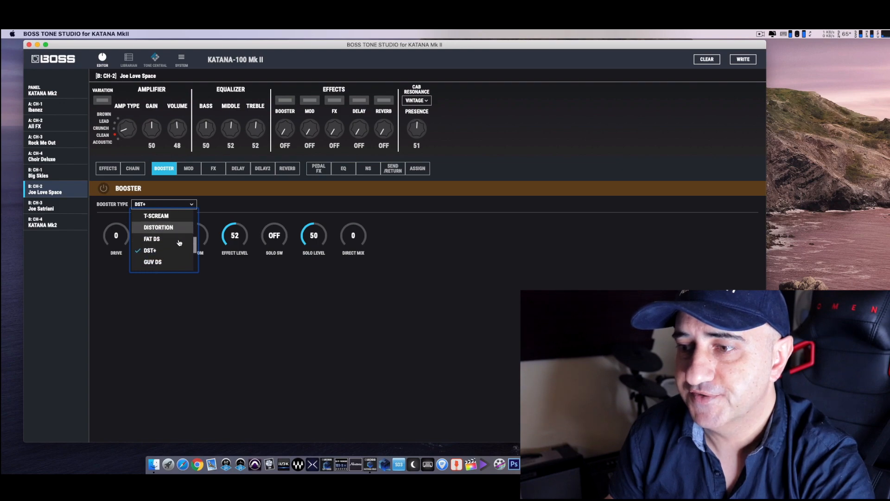
scroll(179, 243, "down", 4)
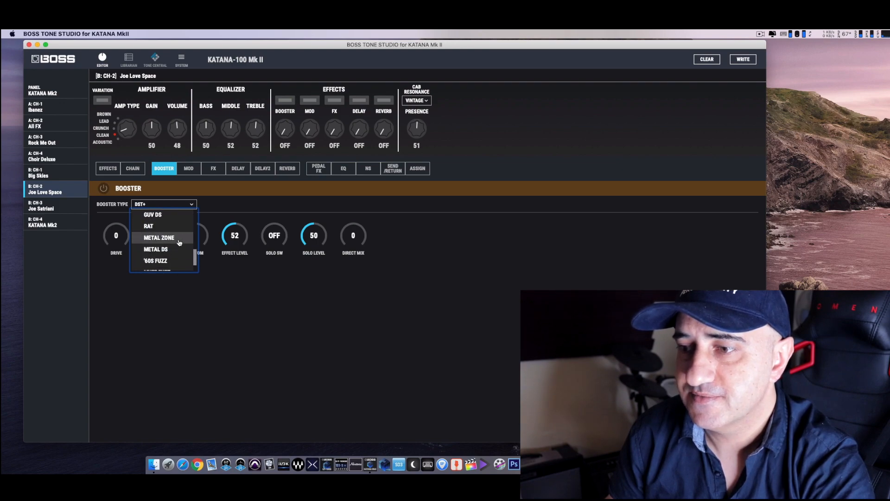
left_click(239, 283)
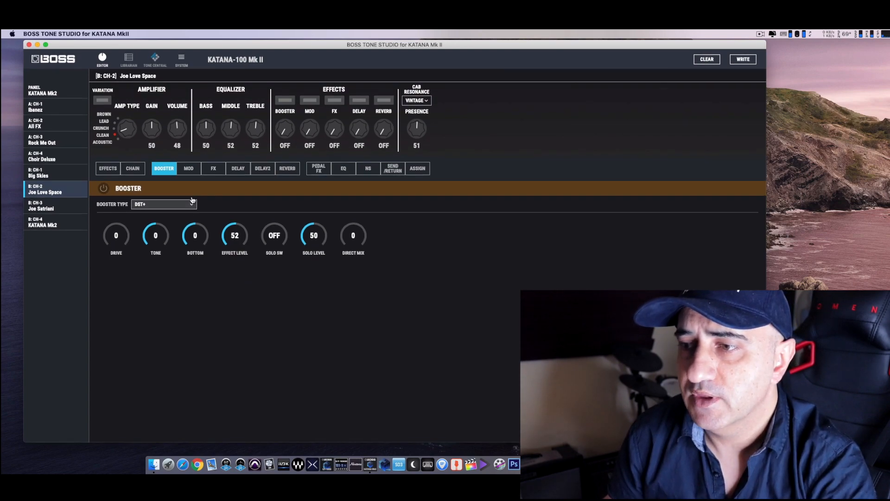
Look through the full range of mod types without changing the Flanger selection.
left_click(190, 169)
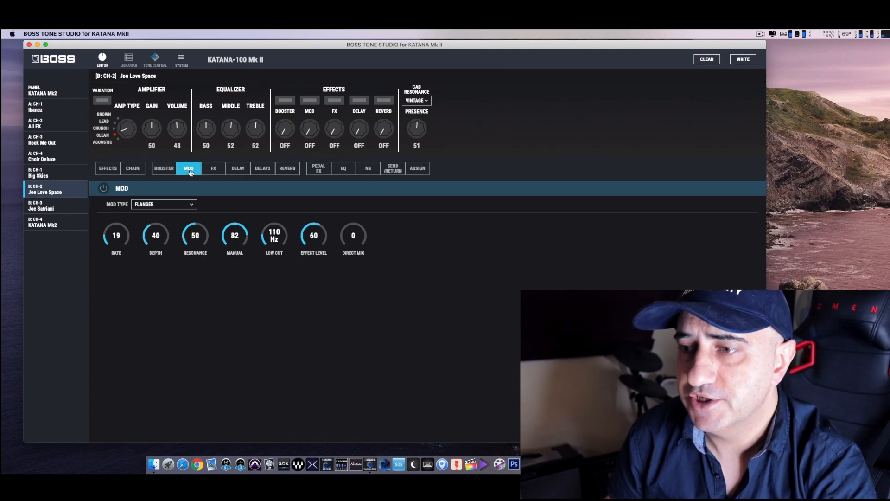
left_click(183, 205)
scroll(174, 225, "down", 5)
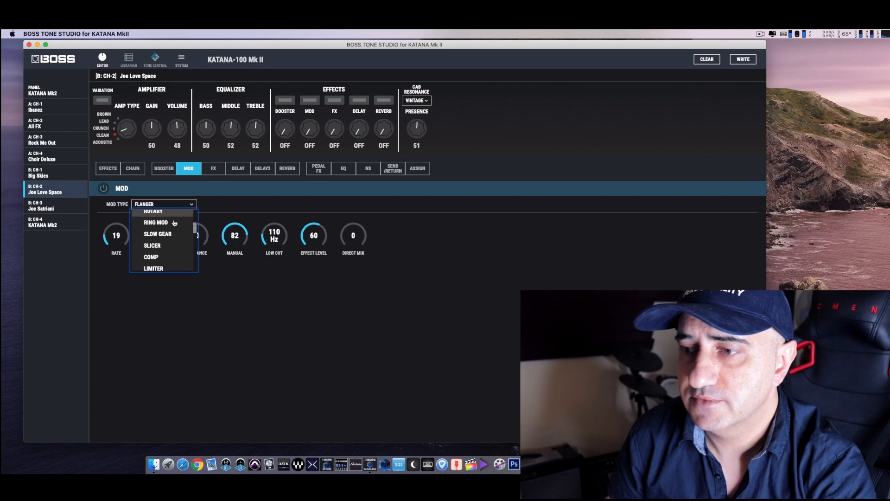
scroll(174, 224, "down", 10)
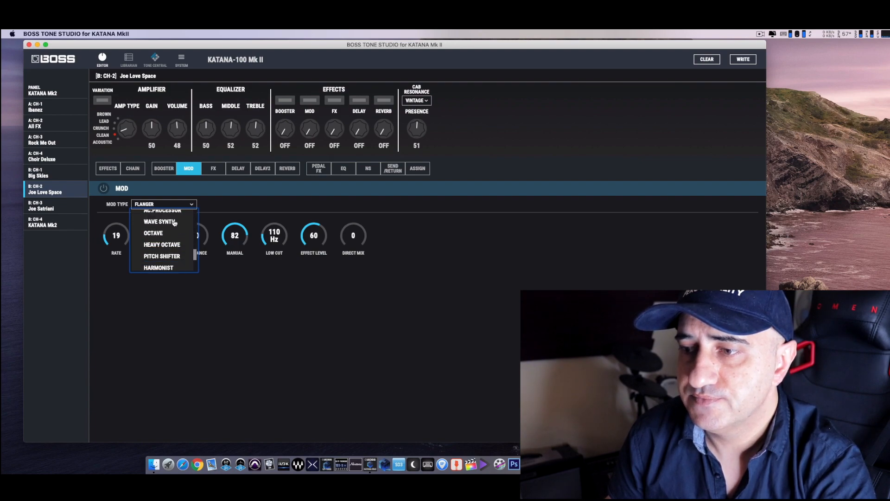
scroll(175, 223, "down", 4)
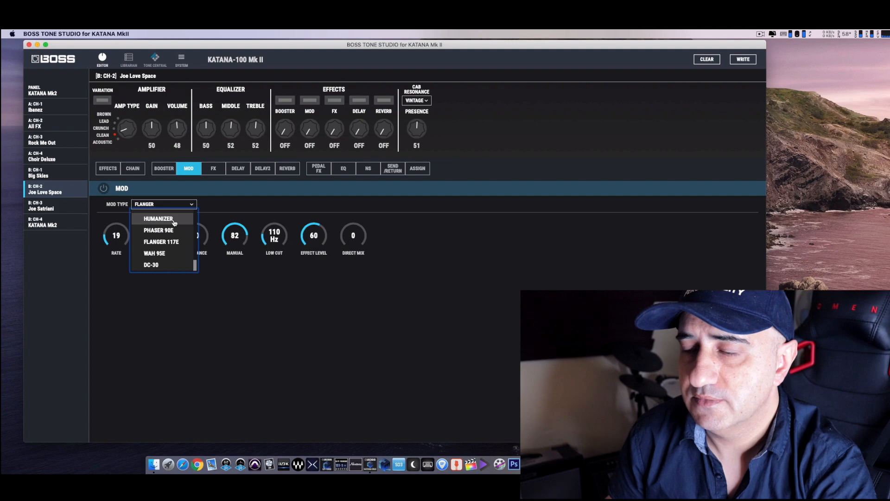
scroll(175, 223, "up", 10)
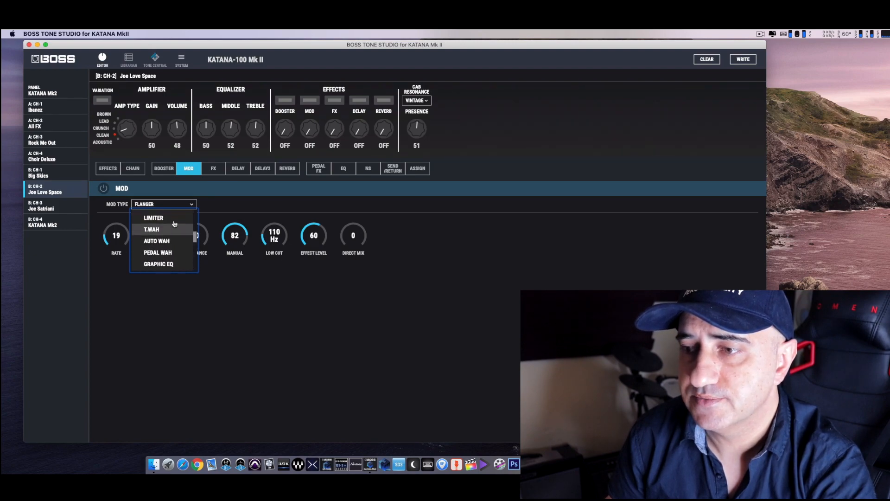
left_click(232, 203)
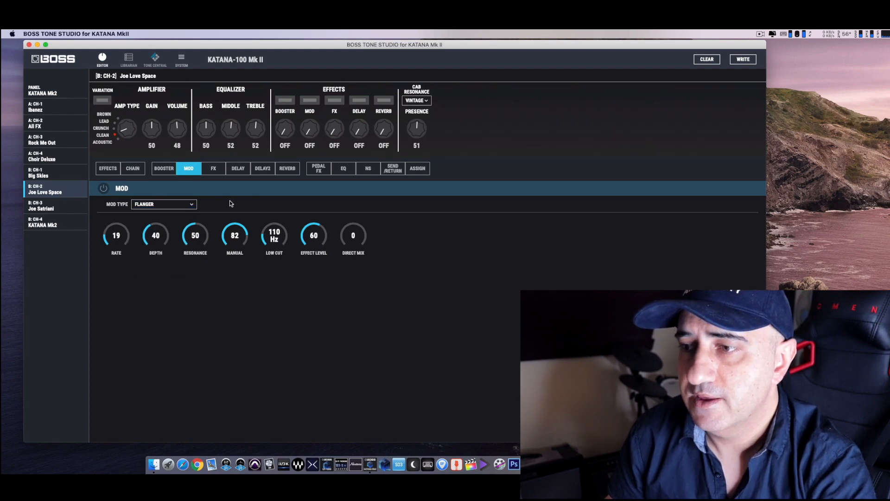
Look through the available FX types while keeping Graphic EQ selected.
left_click(214, 170)
left_click(173, 205)
scroll(174, 218, "up", 10)
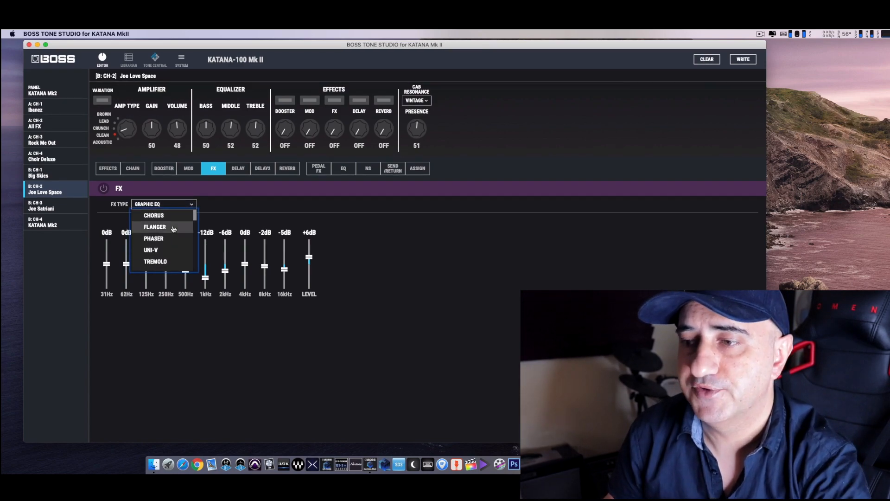
scroll(173, 228, "down", 2)
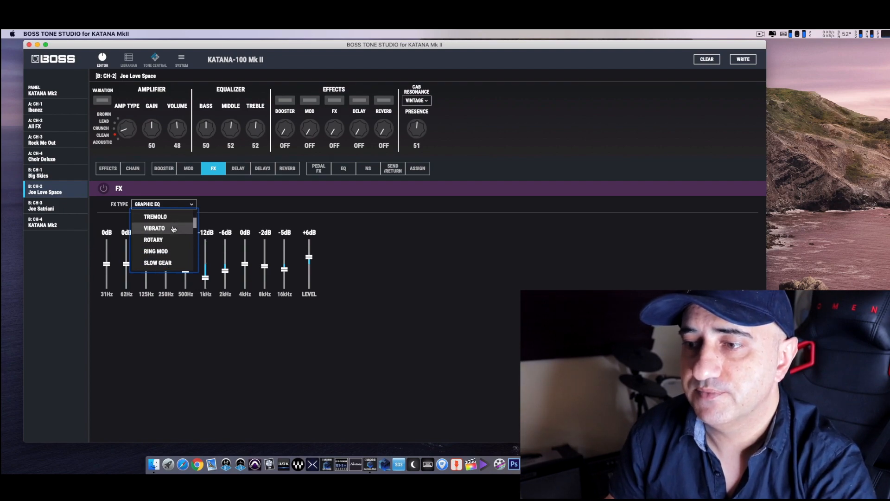
scroll(174, 229, "down", 5)
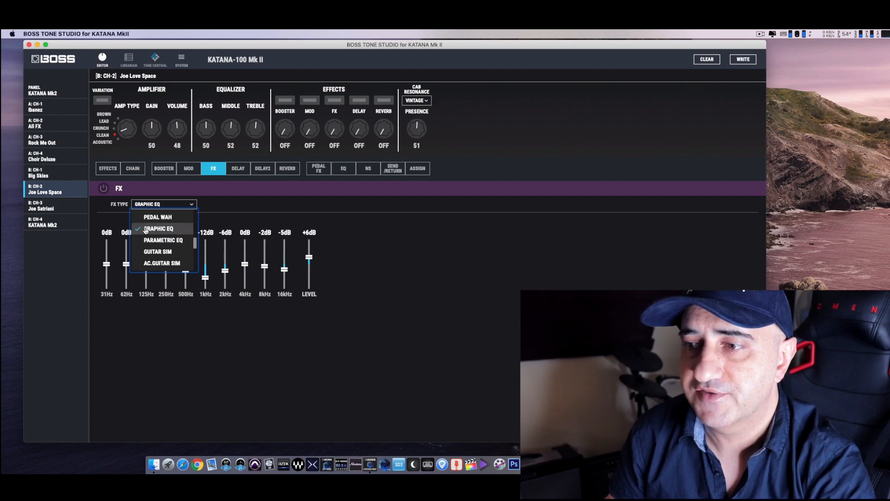
scroll(160, 232, "up", 8)
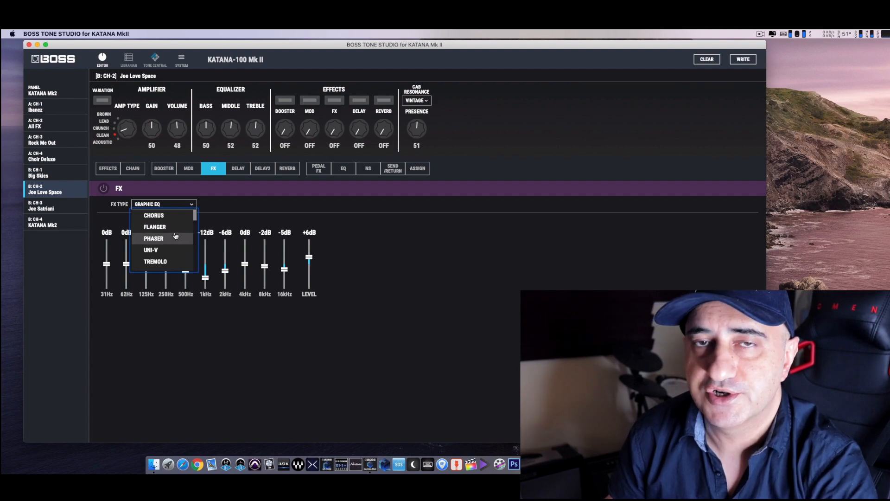
left_click(452, 258)
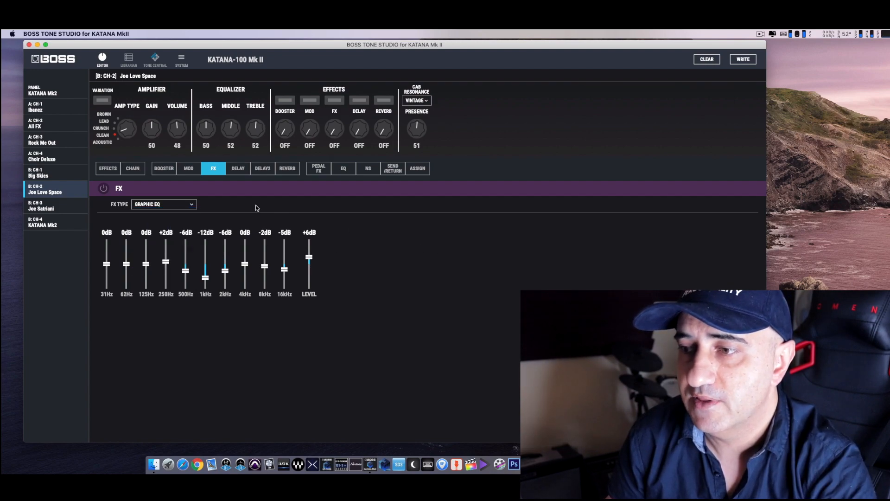
Review the first delay's settings and its available types, keeping Tape Echo selected.
left_click(245, 170)
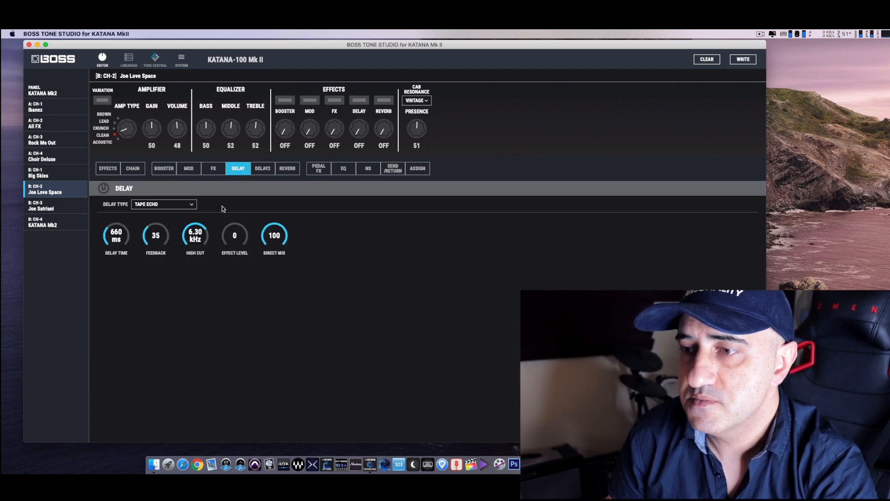
left_click(191, 205)
scroll(174, 233, "up", 3)
scroll(175, 233, "down", 3)
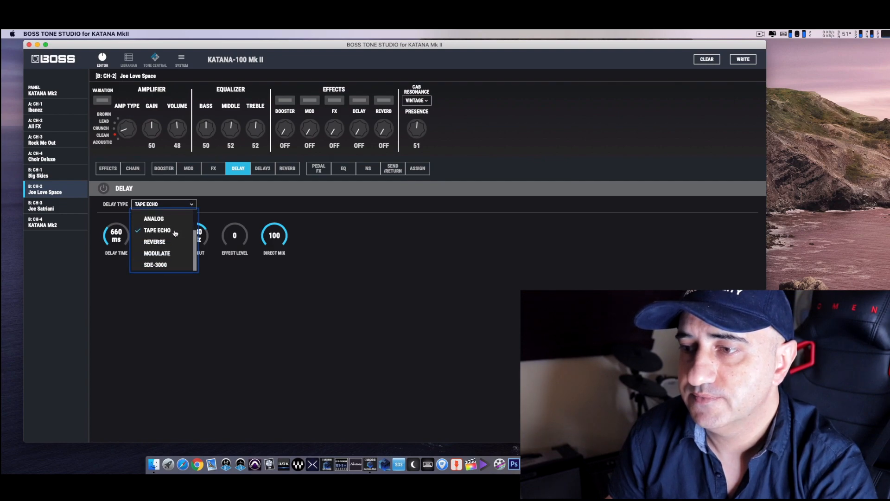
left_click(311, 265)
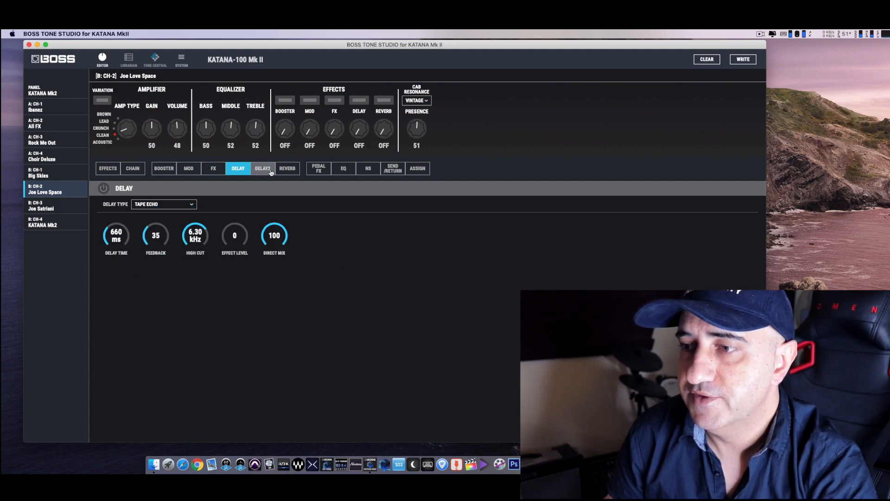
Review the second delay's settings and its available types, keeping Digital selected.
left_click(262, 169)
left_click(181, 205)
scroll(175, 237, "down", 3)
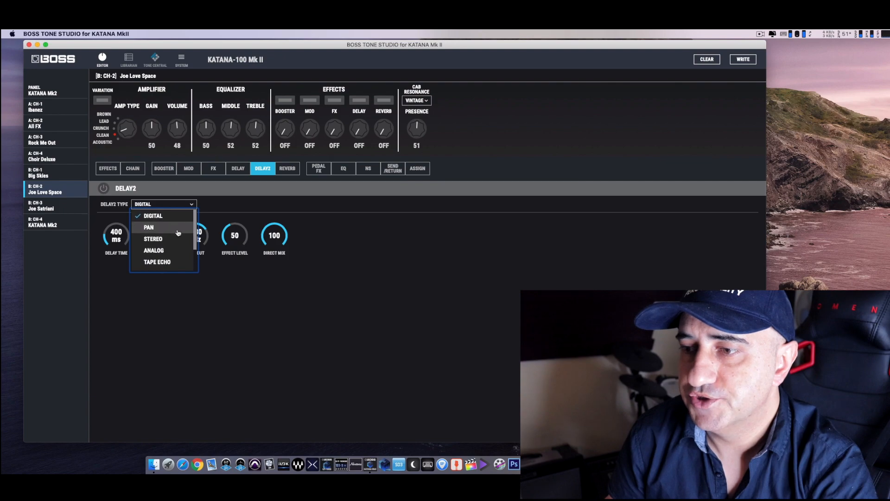
left_click(335, 248)
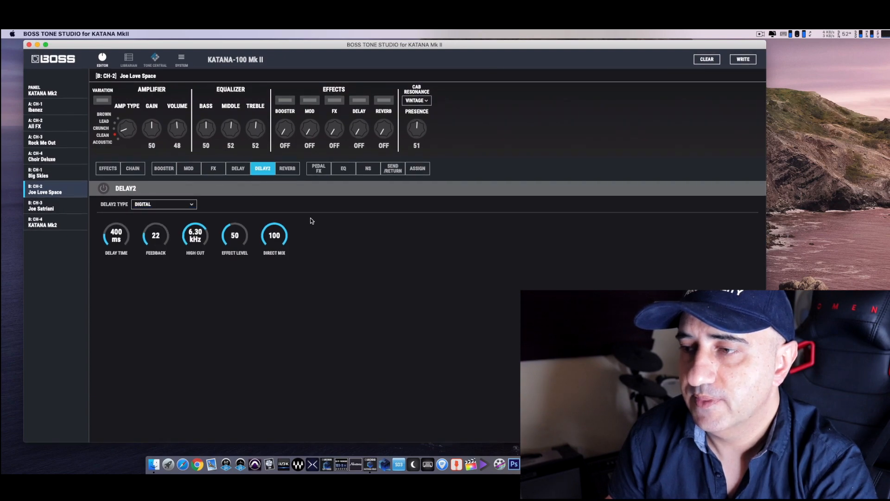
Review the reverb settings and the available reverb types, keeping Plate selected.
left_click(294, 172)
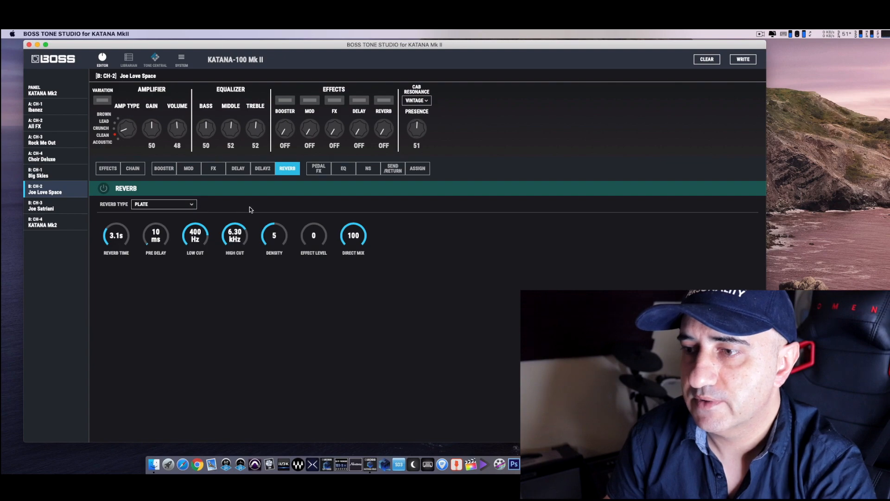
left_click(181, 204)
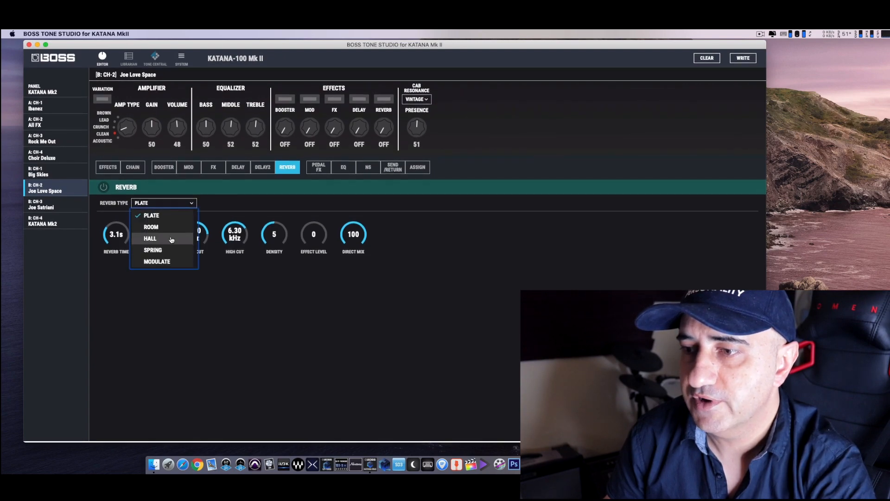
left_click(319, 170)
Review the pedal effect's FX types and wah types, keeping Pedal Wah and Cry Wah selected.
left_click(319, 169)
left_click(288, 204)
left_click(288, 208)
left_click(288, 207)
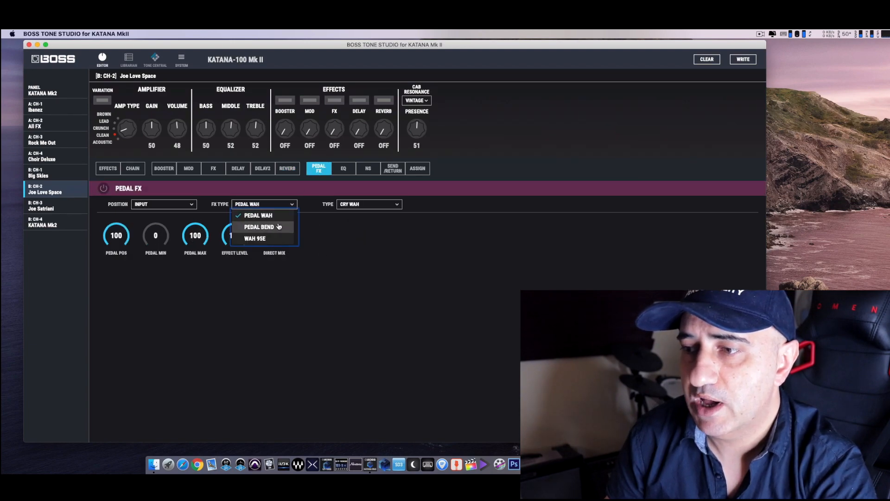
left_click(348, 254)
left_click(386, 205)
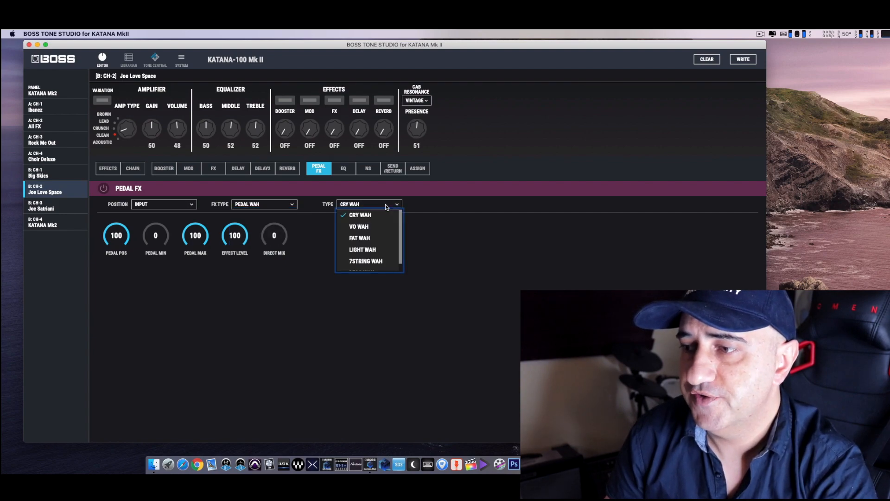
scroll(383, 232, "down", 1)
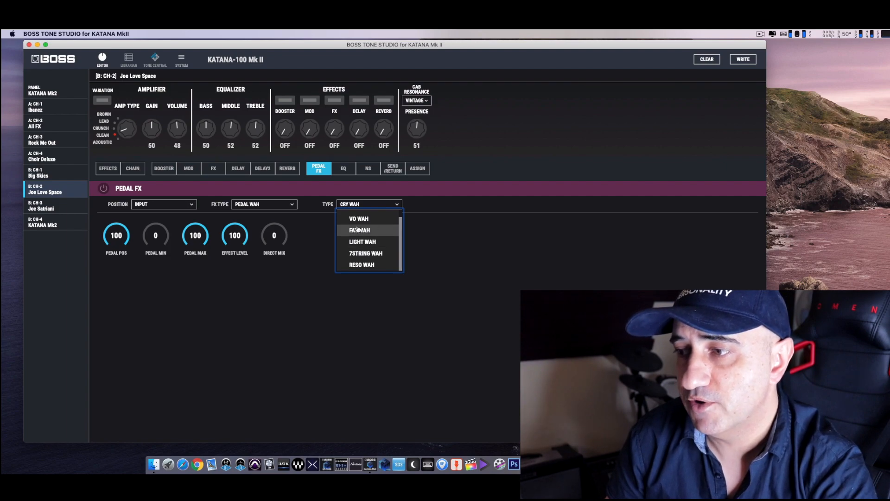
left_click(458, 238)
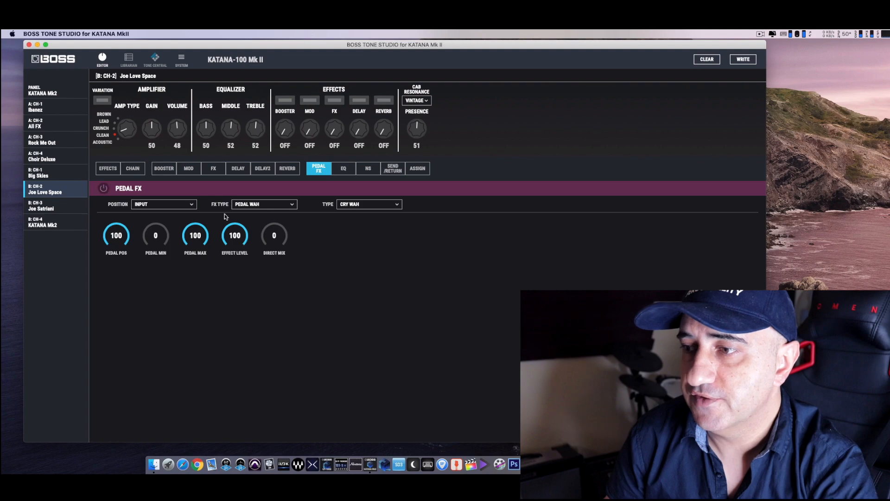
Set the high cut of the patch's parametric EQ to 6.30 kHz.
left_click(343, 169)
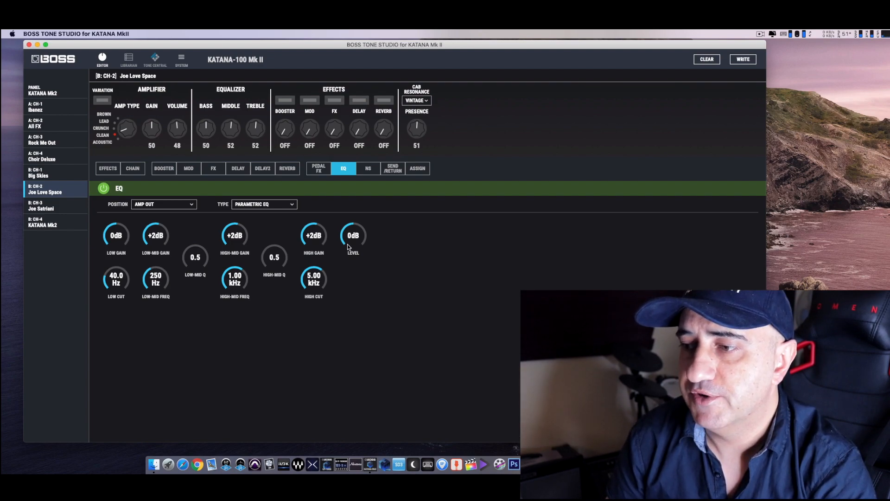
scroll(310, 280, "up", 1)
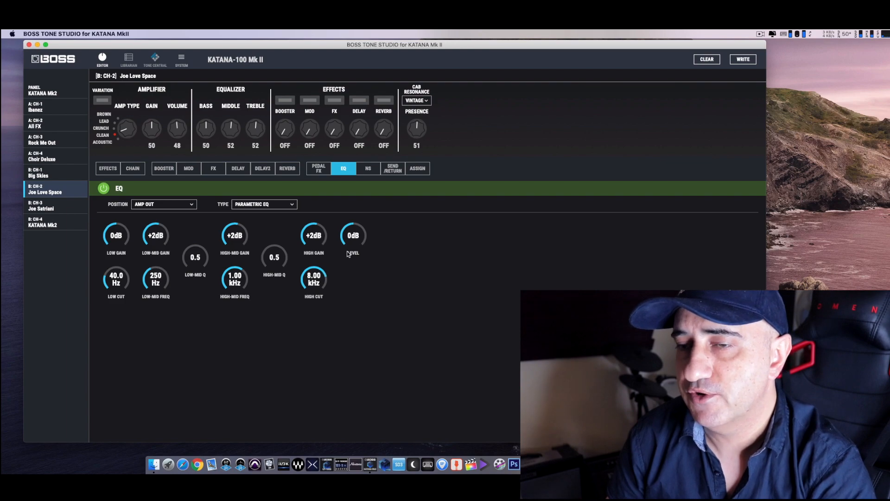
scroll(325, 277, "down", 1)
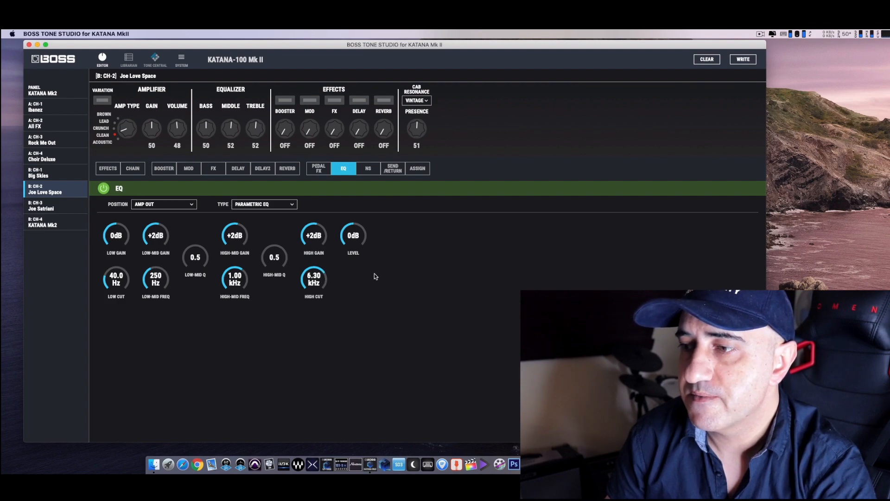
Review the noise suppressor and send/return settings and the knob and expression pedal assignments.
left_click(368, 167)
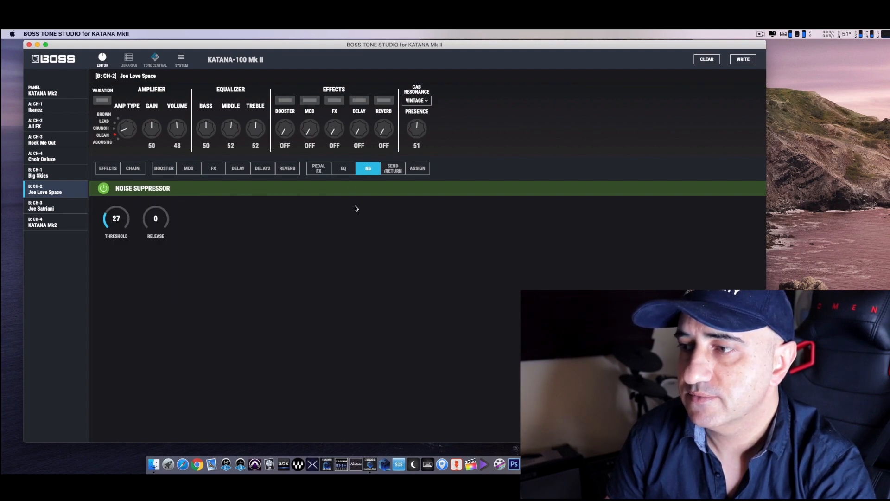
left_click(392, 171)
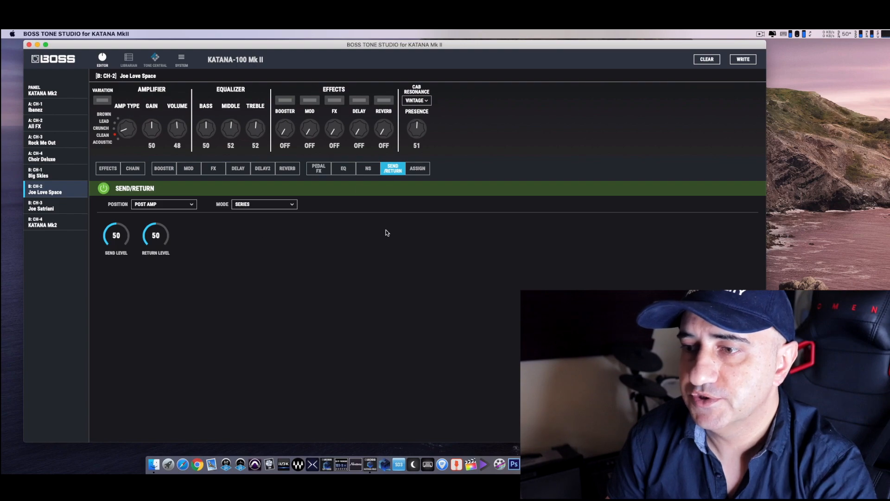
left_click(418, 171)
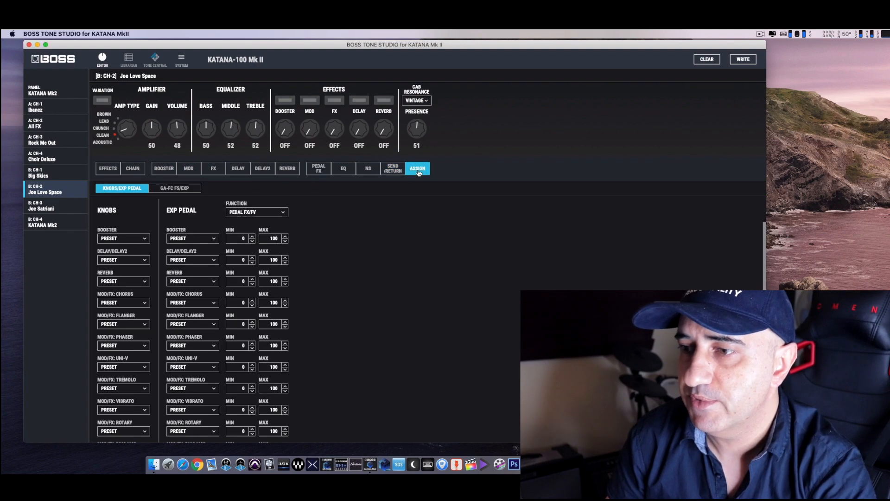
scroll(353, 279, "down", 10)
scroll(353, 280, "up", 10)
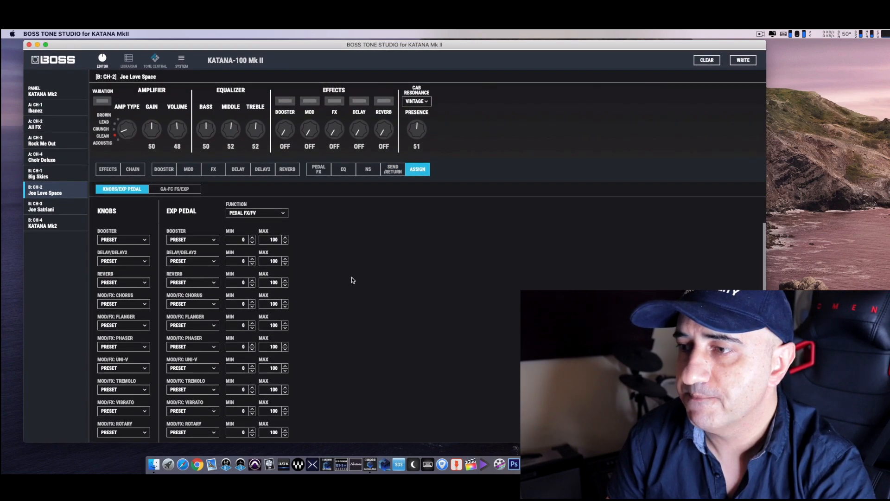
left_click(58, 34)
left_click(60, 43)
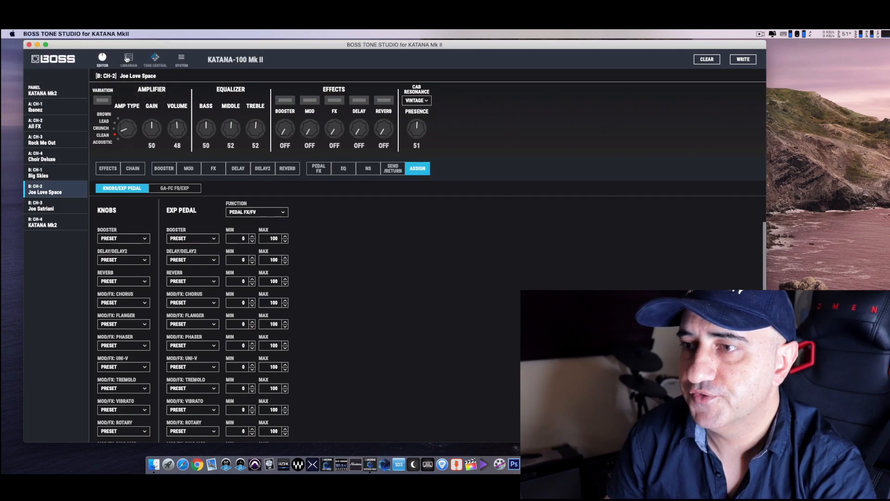
Review the system's Line Out Air Feel options, keeping REC, and the Power Amp In high-pass filter and level settings.
left_click(182, 60)
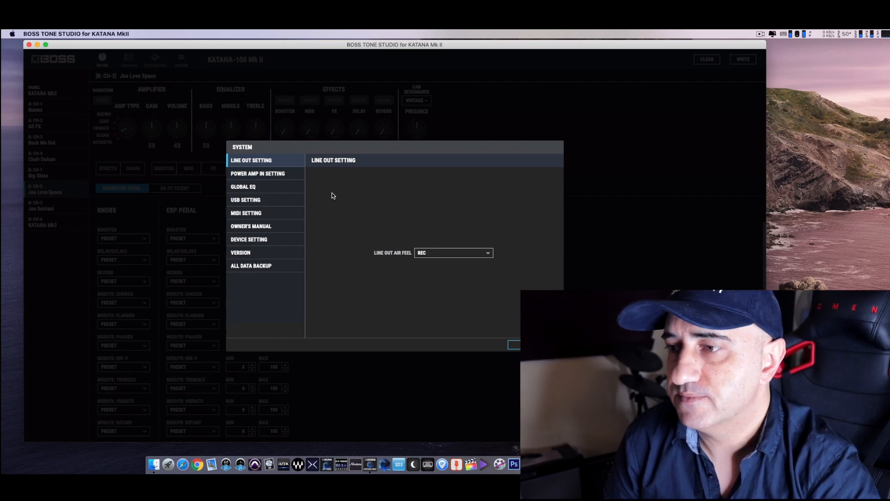
left_click(451, 251)
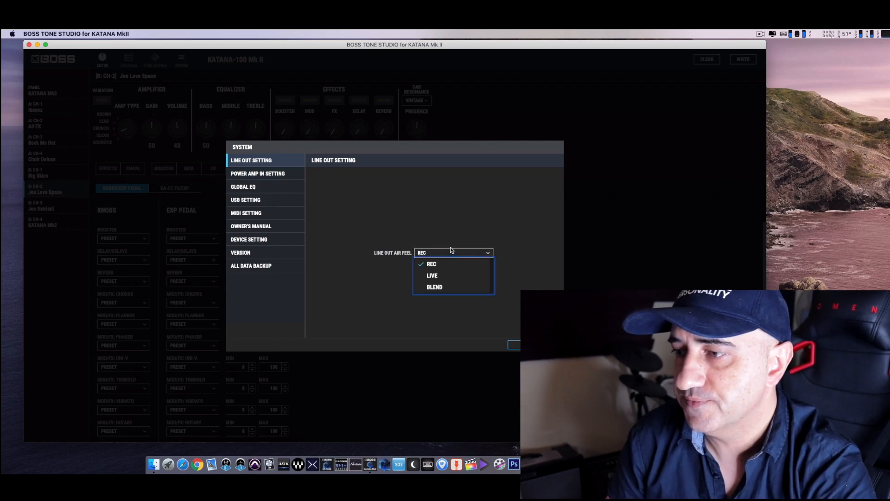
left_click(452, 231)
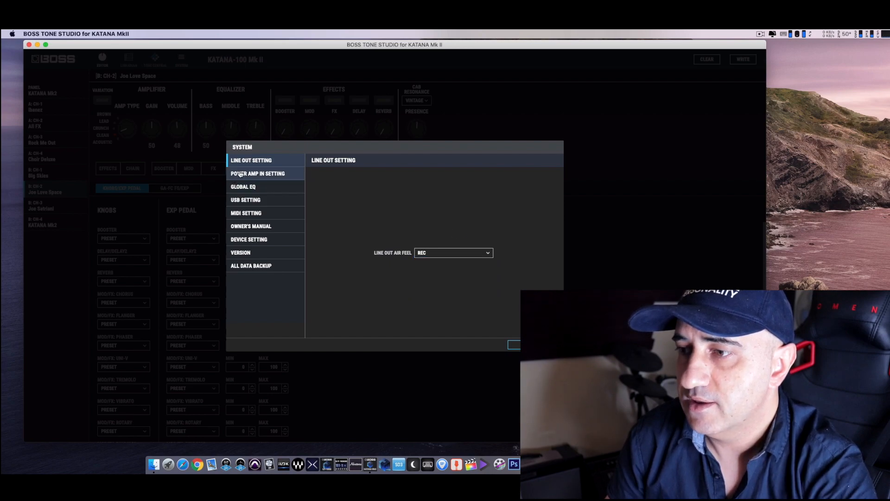
left_click(240, 174)
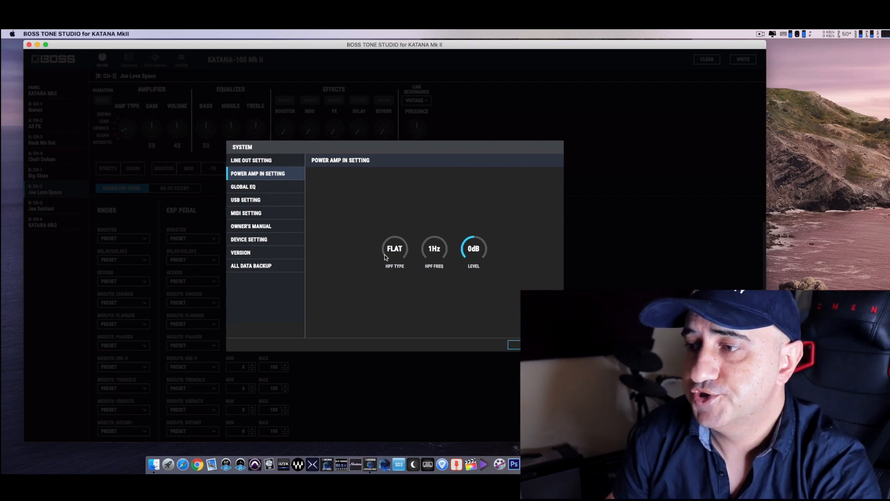
mouse_move(385, 255)
left_mouse_down()
mouse_move(387, 245)
mouse_move(387, 264)
left_mouse_up()
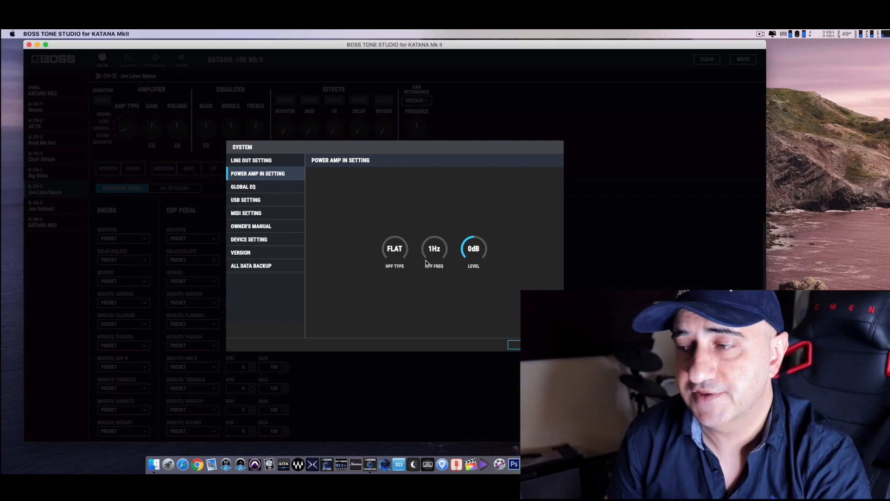
left_click_drag(426, 261, 397, 264)
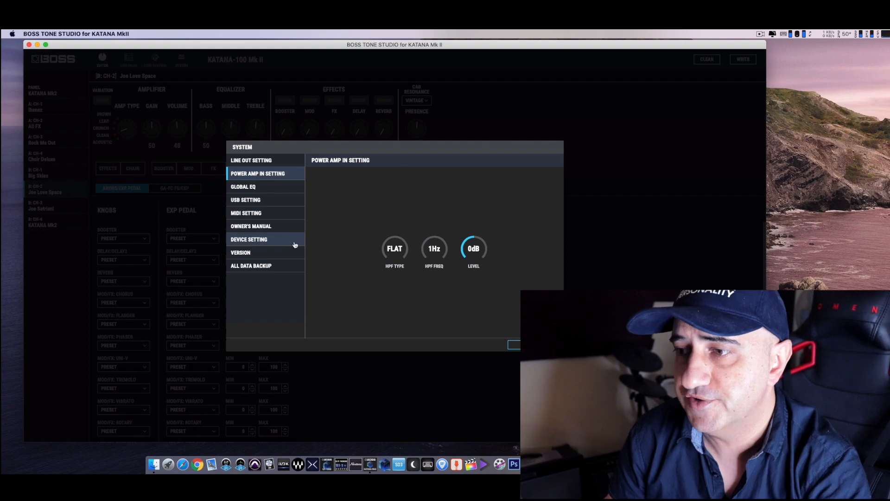
Review the Global EQ position options and parametric controls, keeping the position at Output.
left_click(274, 187)
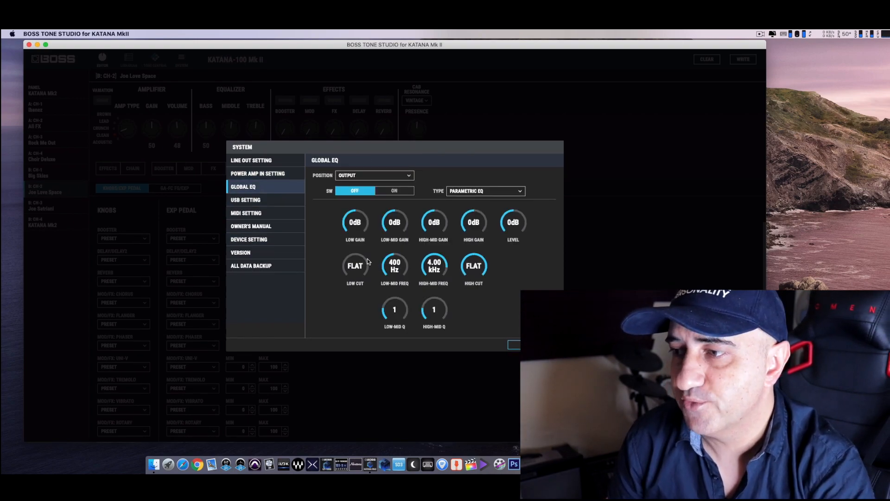
left_click(373, 175)
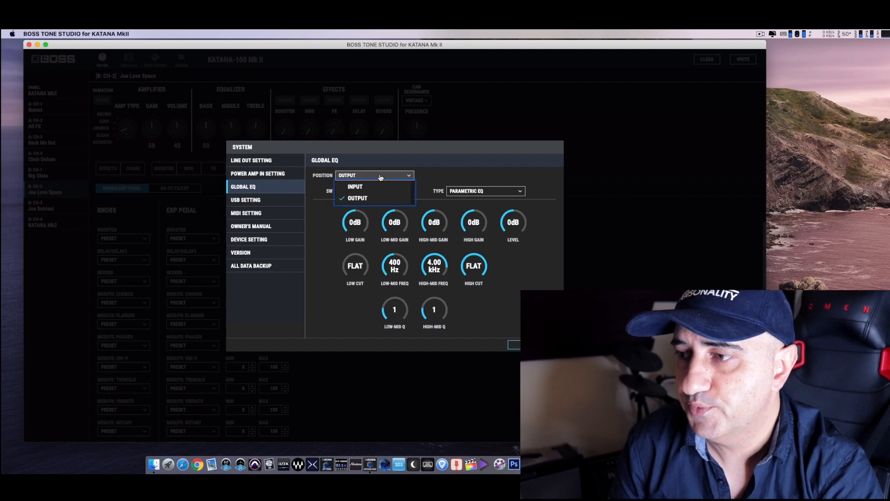
left_click(326, 232)
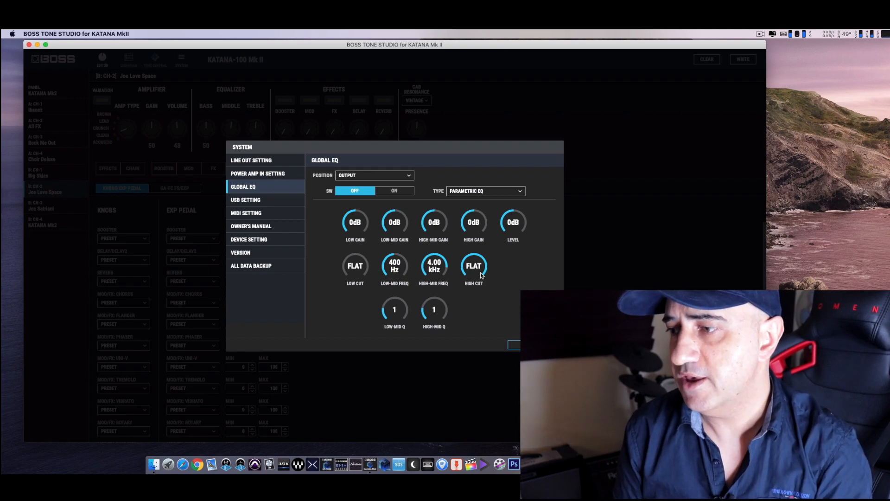
left_click_drag(481, 275, 483, 272)
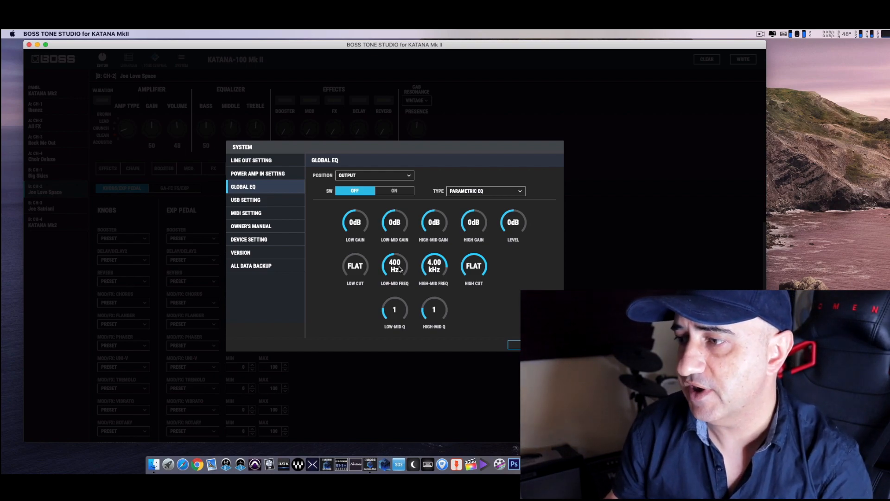
Switch the Global EQ type to GE-10 to view its bands, and return it to Parametric EQ with the EQ off.
left_click(510, 191)
left_click(478, 212)
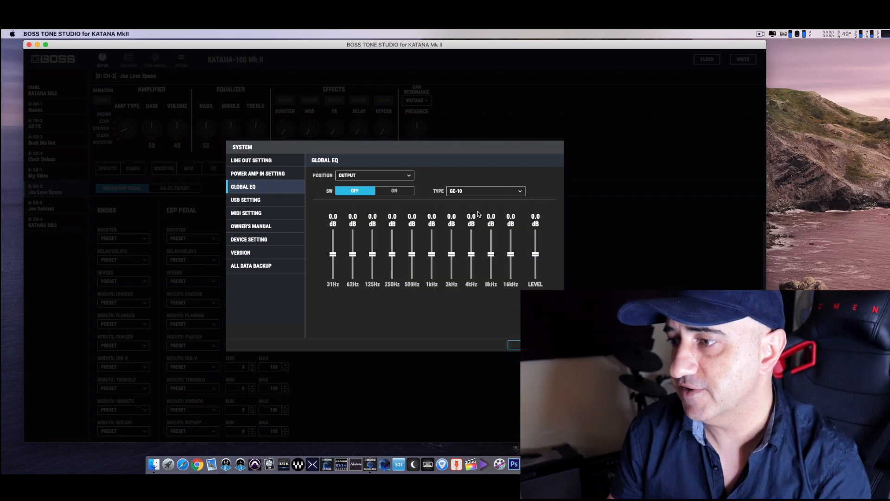
left_click(489, 191)
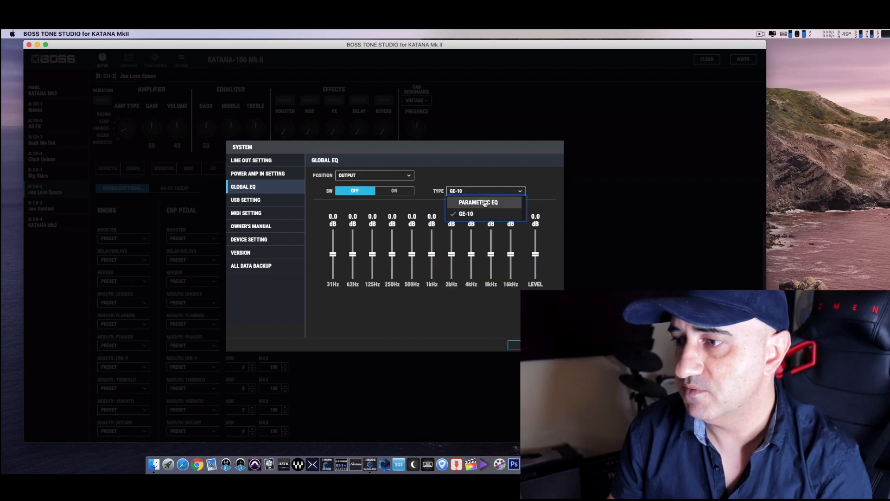
left_click(483, 201)
left_click(402, 192)
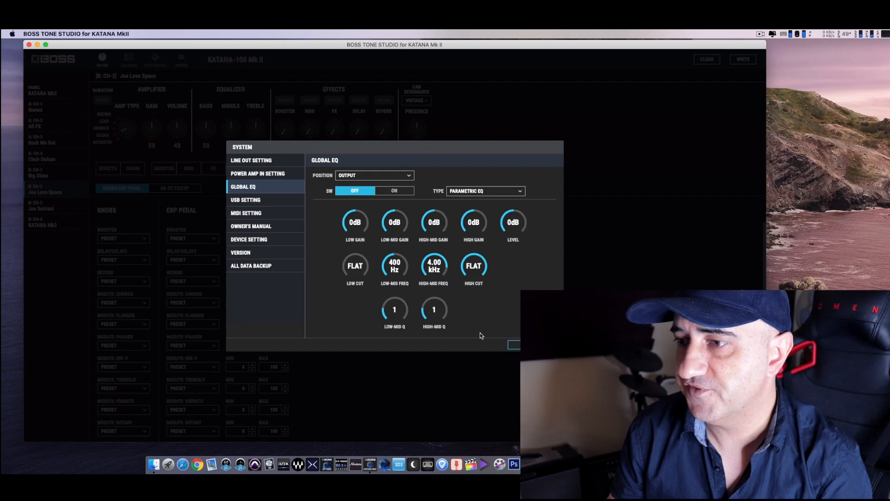
Review the USB level and loopback settings and the MIDI program map in the system settings.
left_click(258, 203)
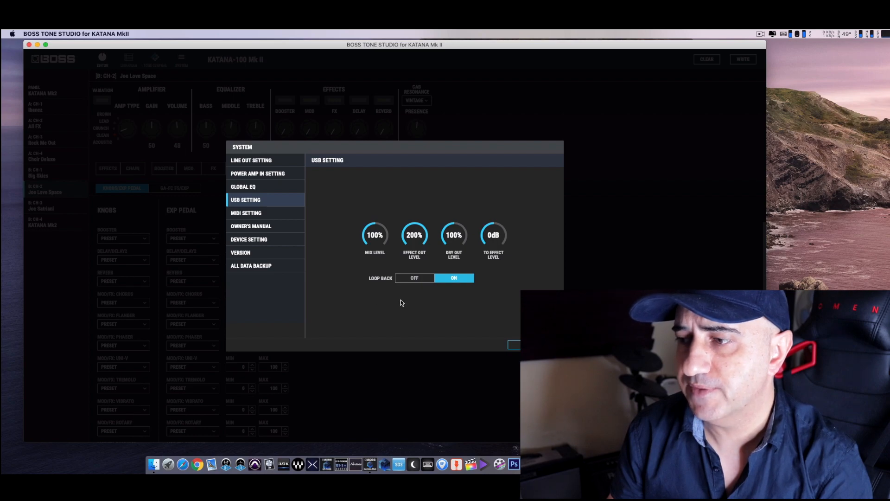
mouse_move(414, 235)
left_mouse_down()
mouse_move(414, 248)
mouse_move(414, 217)
left_mouse_up()
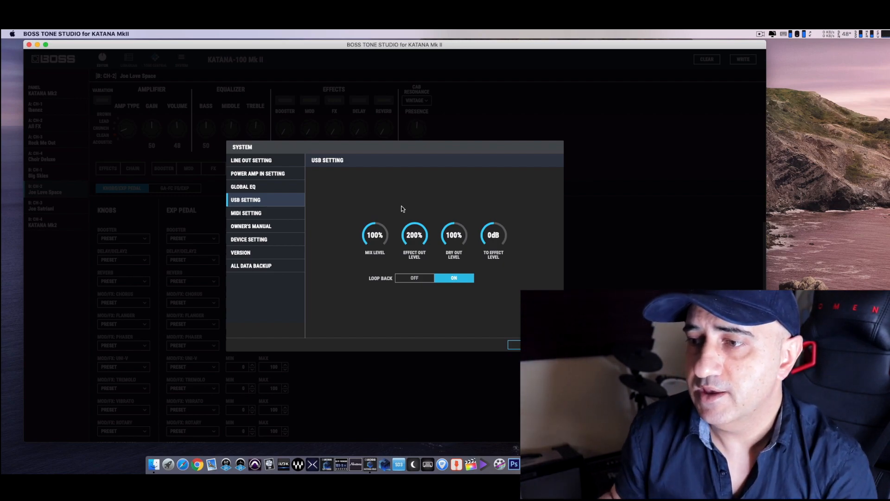
left_click(276, 214)
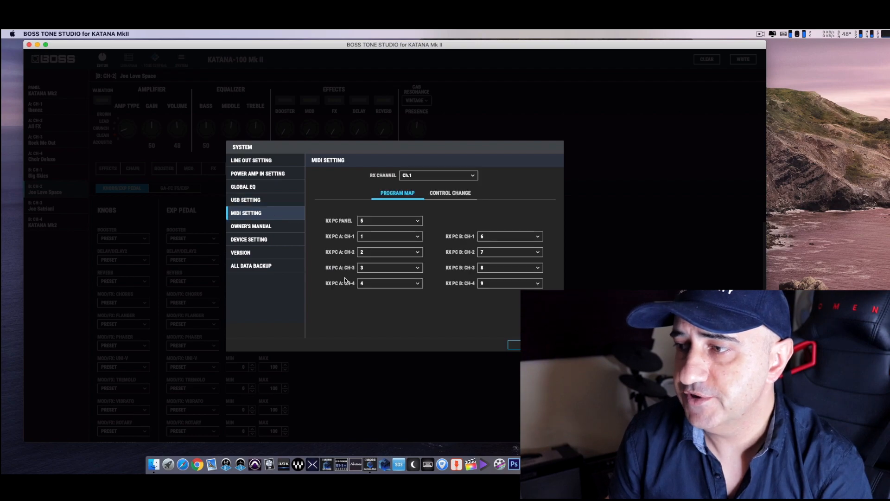
Look through the owner's manual, device, version and all-data backup pages, and close the system settings.
left_click(275, 230)
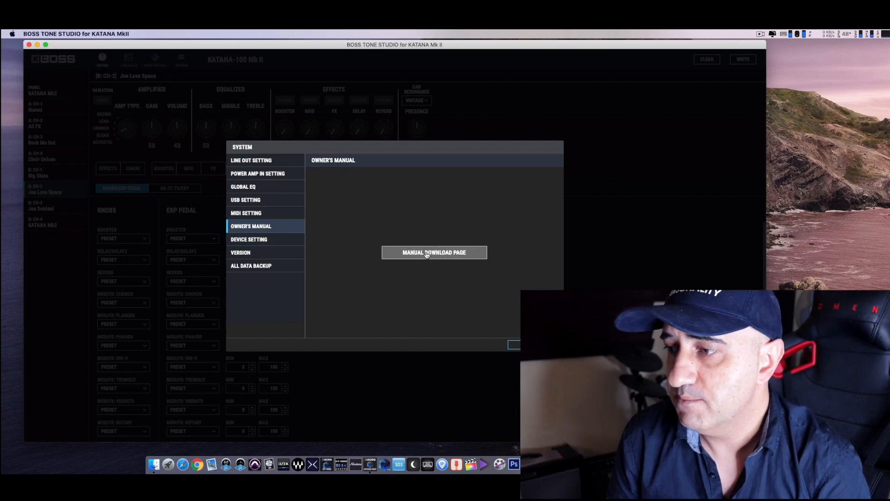
left_click(281, 240)
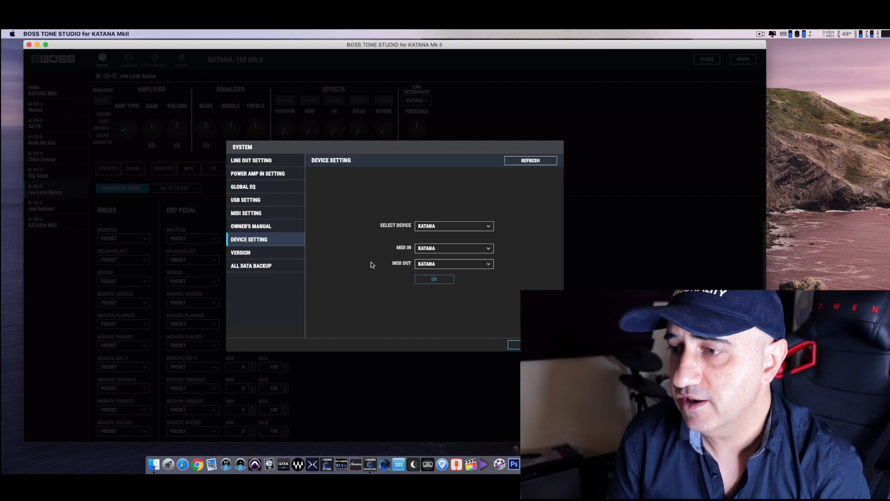
left_click(285, 253)
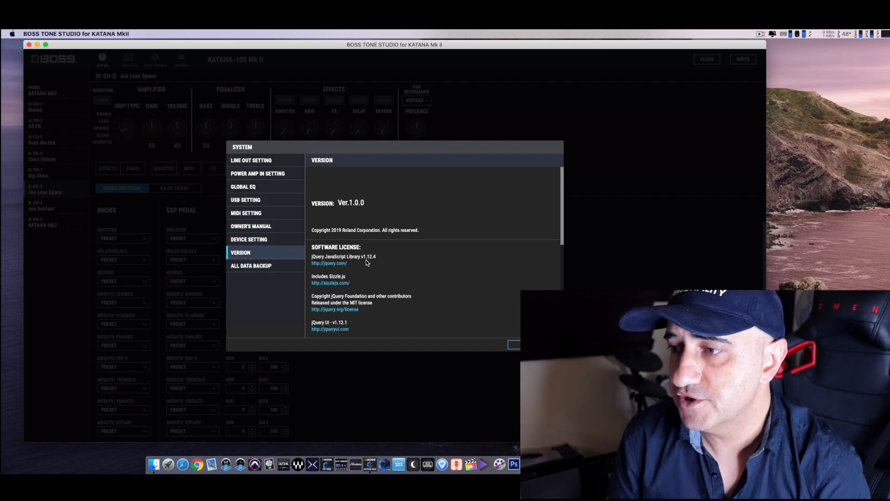
left_click(294, 265)
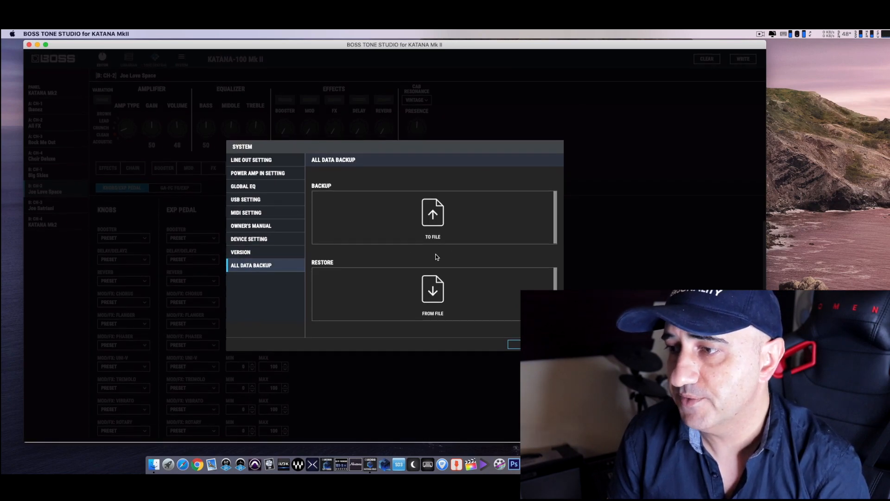
left_click(513, 344)
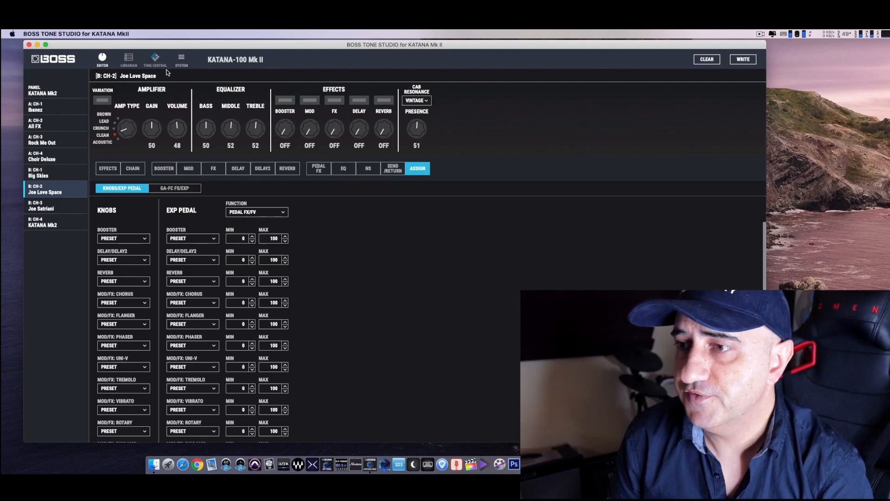
Open the patch librarian and look through the stored livesets from Monster Metal Tone to My TOnes.
left_click(129, 59)
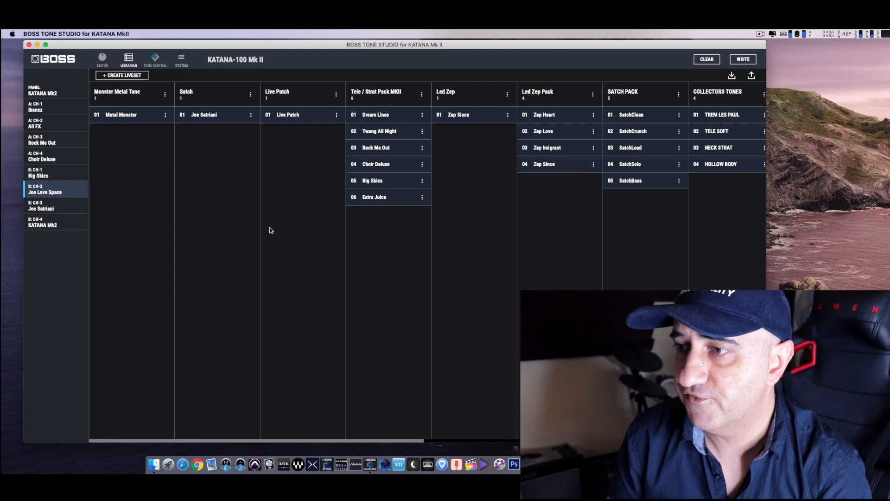
scroll(399, 399, "right", 10)
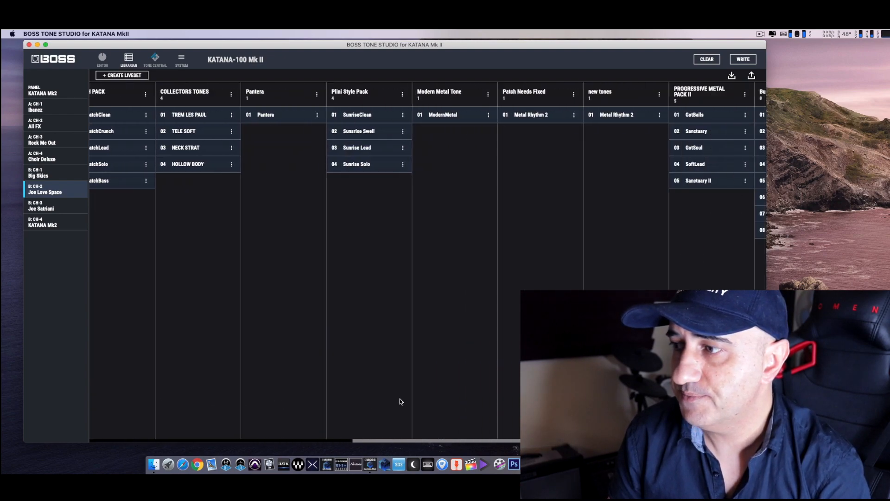
scroll(400, 400, "left", 6)
scroll(400, 400, "left", 5)
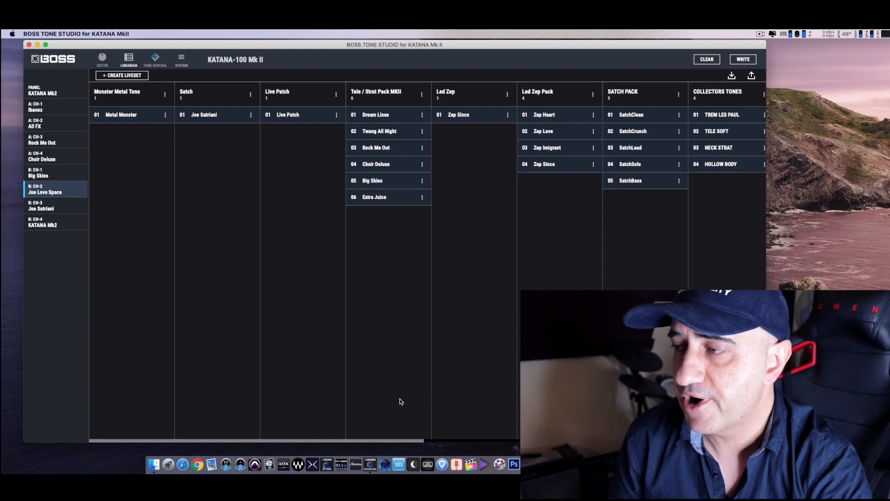
scroll(400, 401, "right", 10)
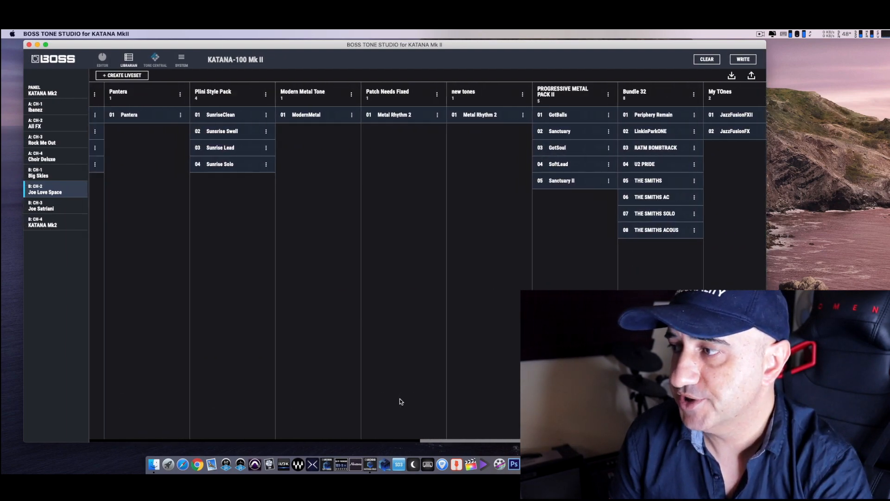
scroll(400, 401, "left", 10)
scroll(400, 401, "right", 6)
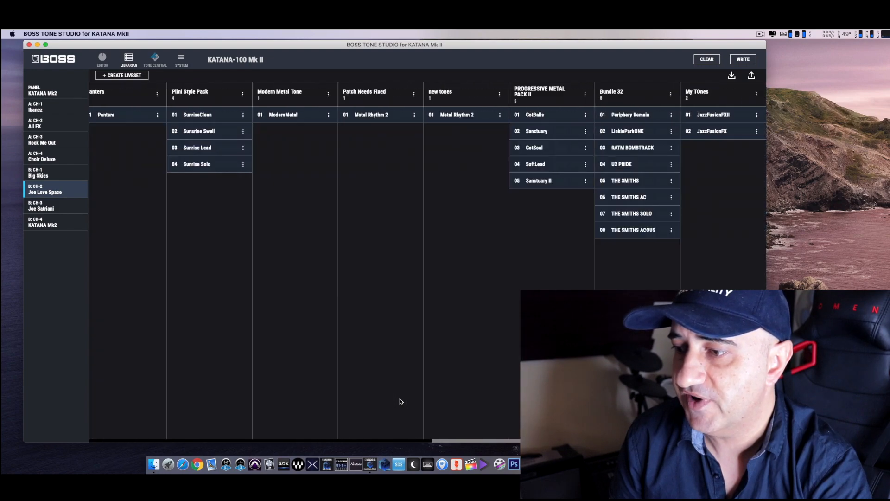
scroll(483, 306, "right", 2)
scroll(483, 307, "left", 8)
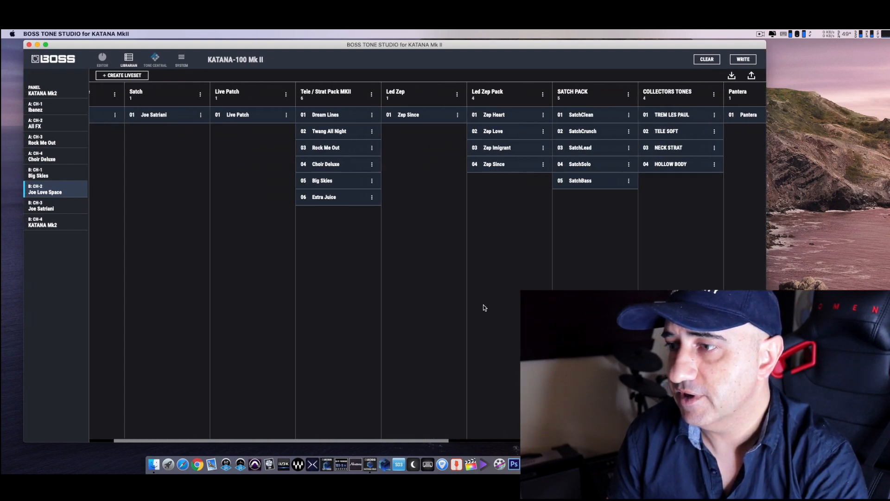
scroll(483, 305, "left", 2)
scroll(483, 305, "right", 10)
scroll(483, 306, "right", 2)
scroll(483, 307, "left", 8)
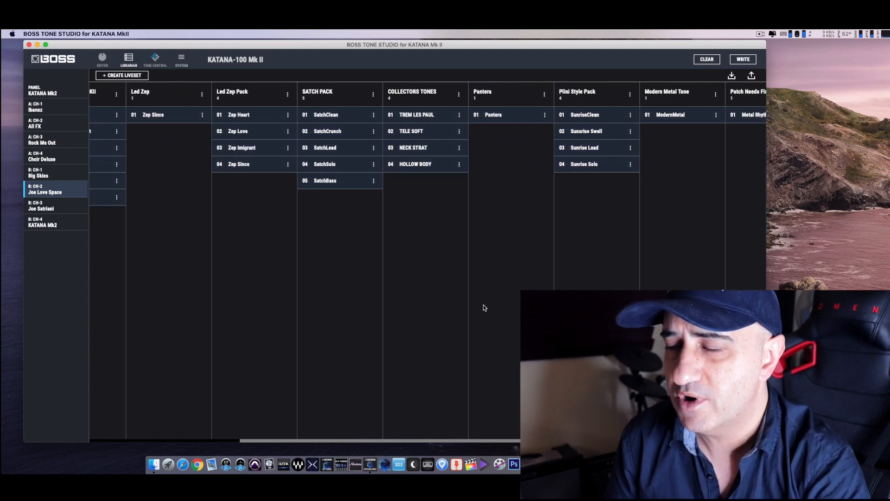
scroll(483, 306, "left", 4)
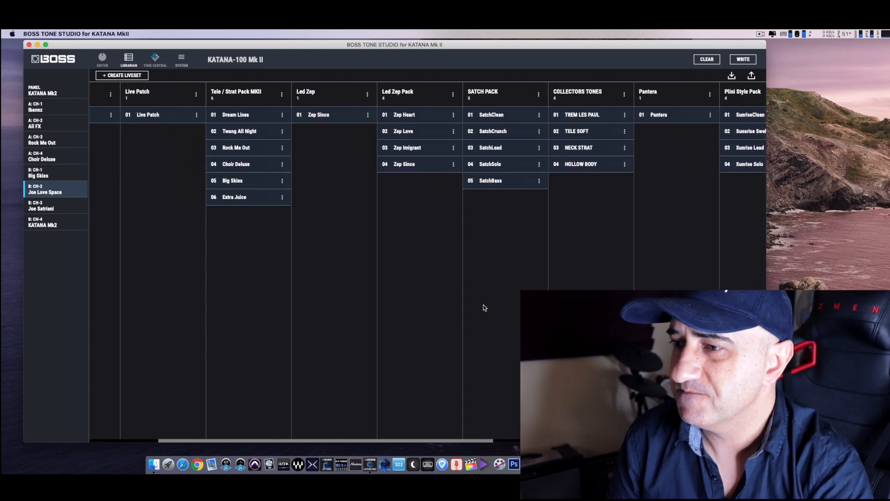
scroll(483, 307, "left", 4)
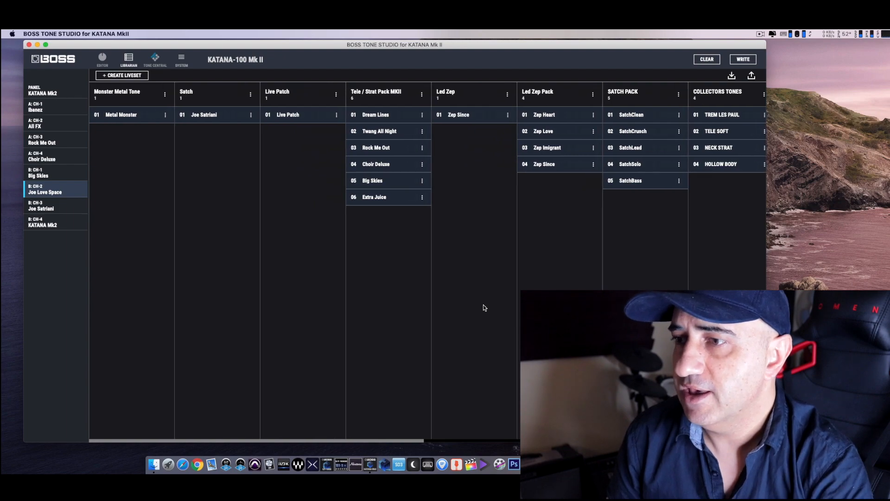
Review the livesets available for export, cancel the export, and look across the librarian's liveset columns again.
left_click(751, 76)
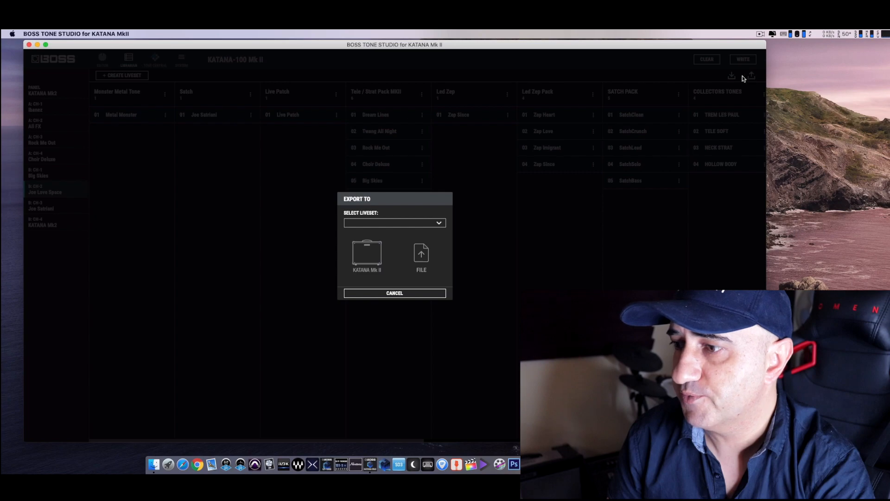
left_click(407, 224)
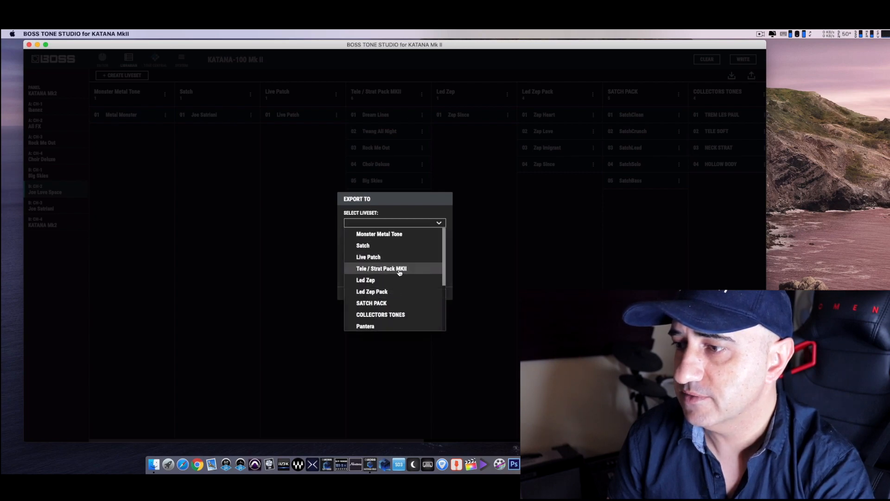
scroll(394, 287, "down", 3)
scroll(394, 288, "down", 1)
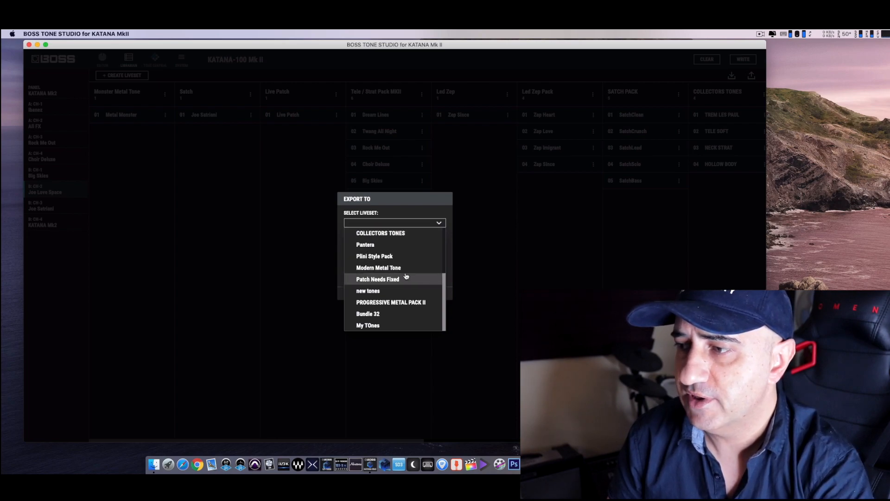
left_click(478, 236)
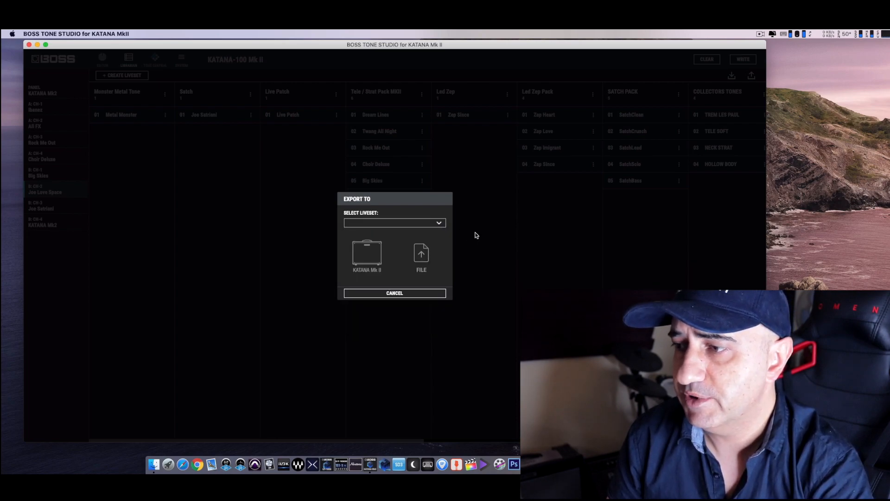
left_click(395, 293)
scroll(492, 287, "right", 10)
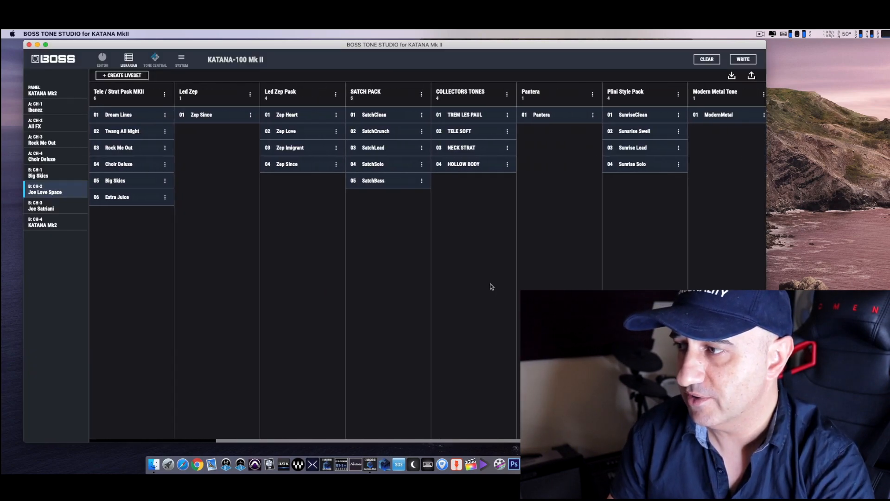
scroll(491, 287, "right", 4)
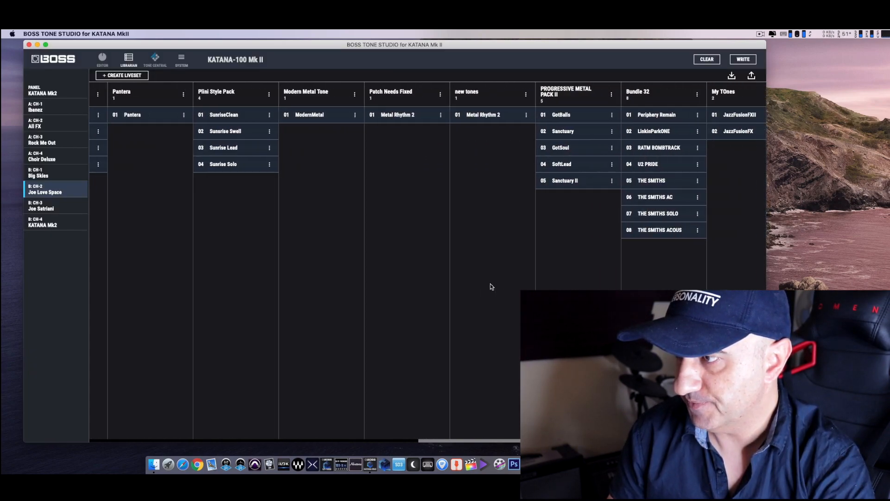
scroll(491, 287, "left", 3)
scroll(491, 286, "left", 10)
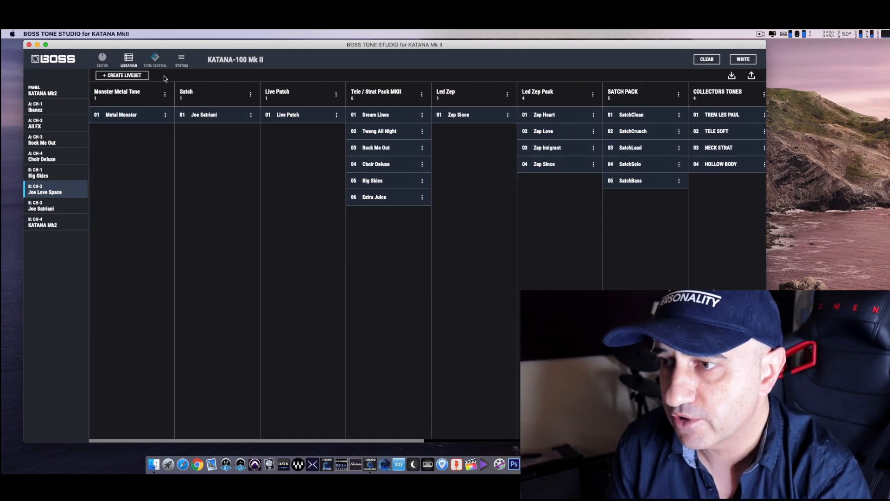
Open Tone Central and examine the KATANA MkII Authentic Amp Tones liveset page and its patch list.
left_click(157, 61)
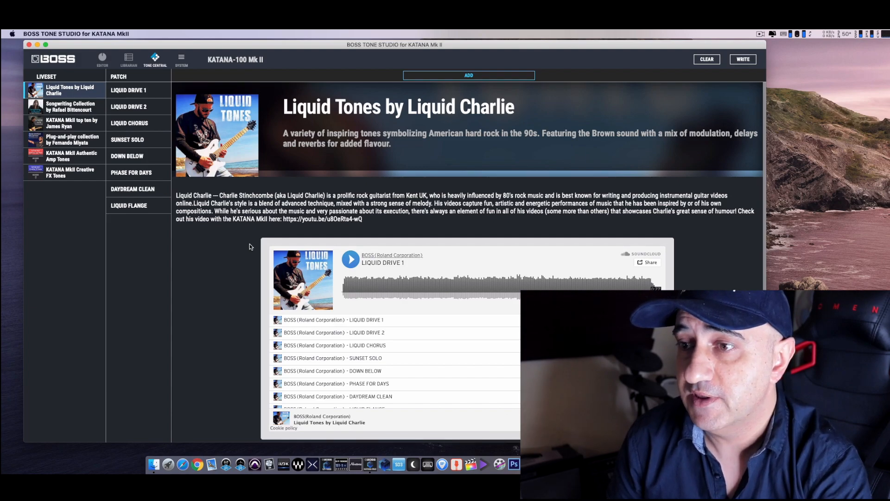
left_click(87, 157)
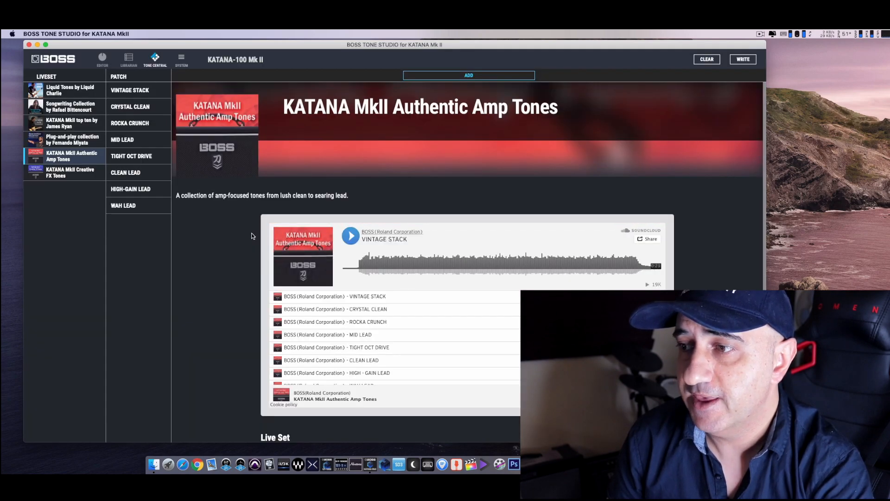
scroll(241, 237, "down", 3)
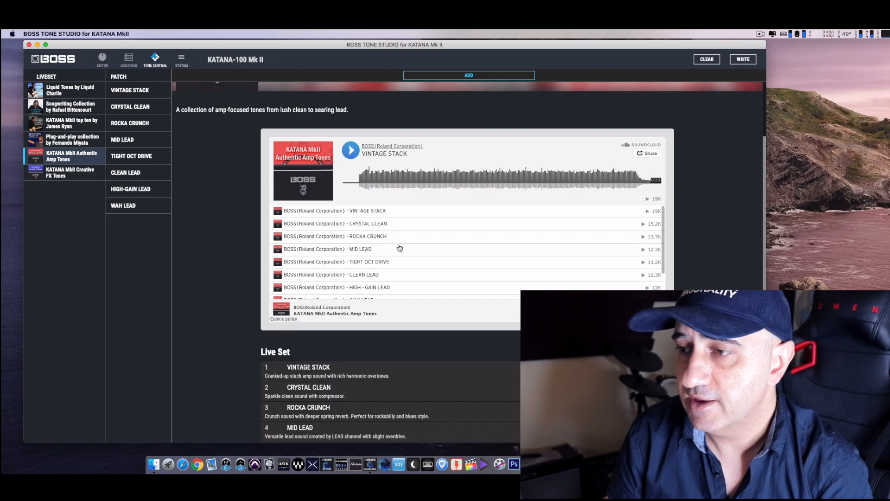
Preview the CRYSTAL CLEAN and VINTAGE STACK demo tracks, and pause the playback.
left_click(643, 225)
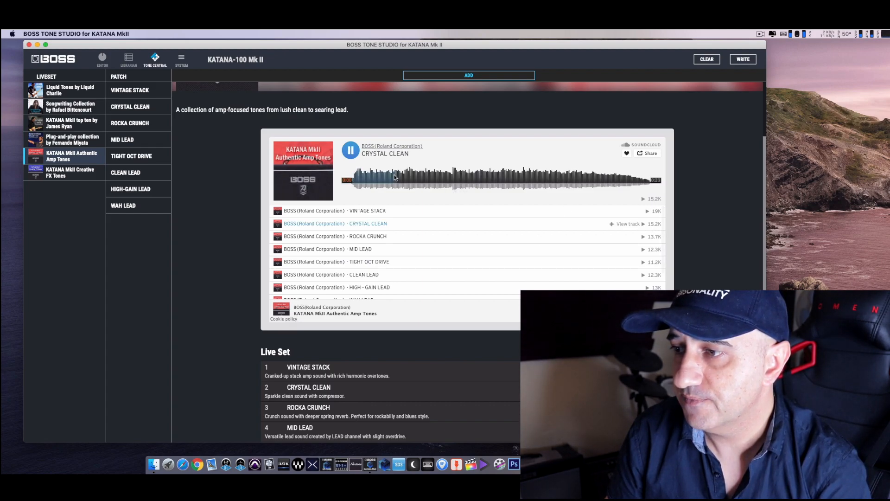
left_click(642, 225)
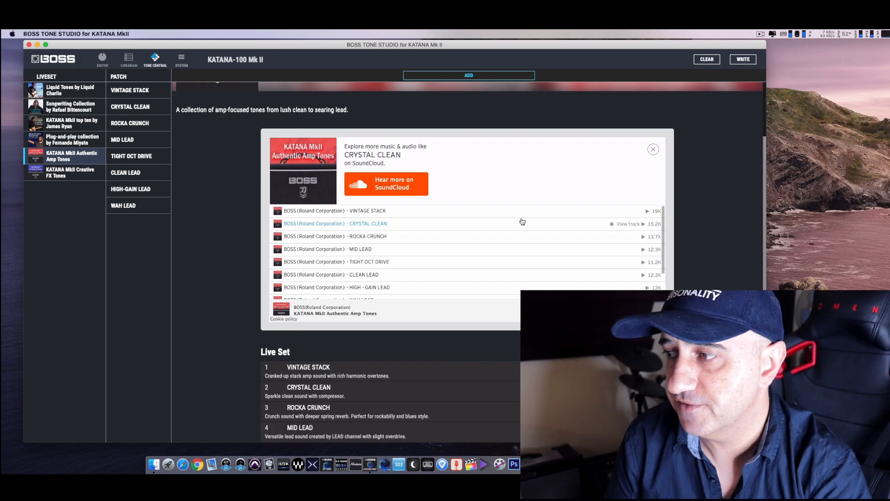
left_click(649, 212)
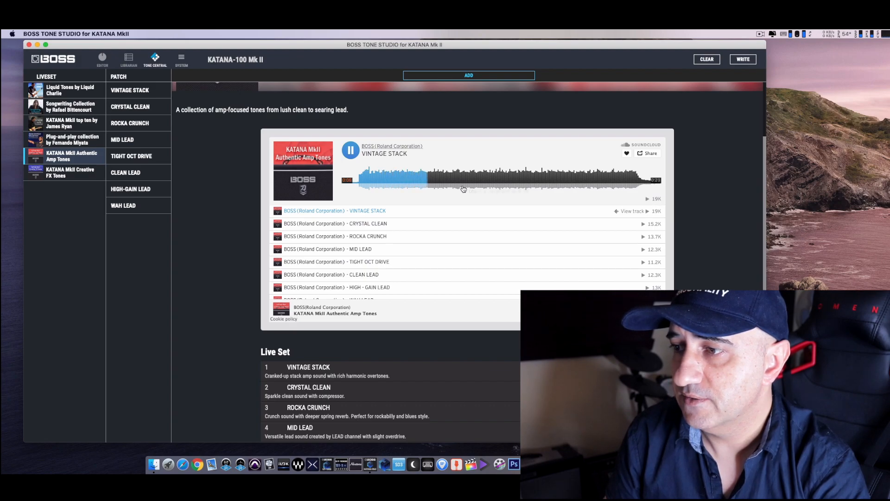
left_click(360, 149)
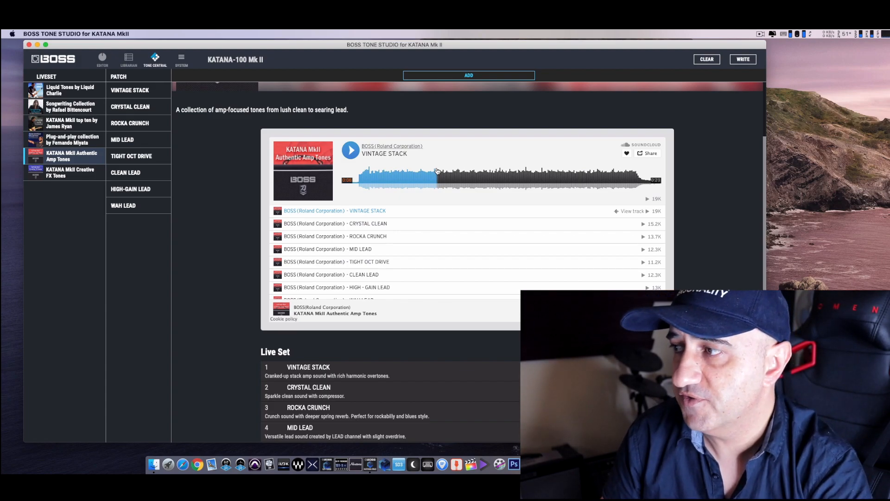
scroll(437, 171, "up", 4)
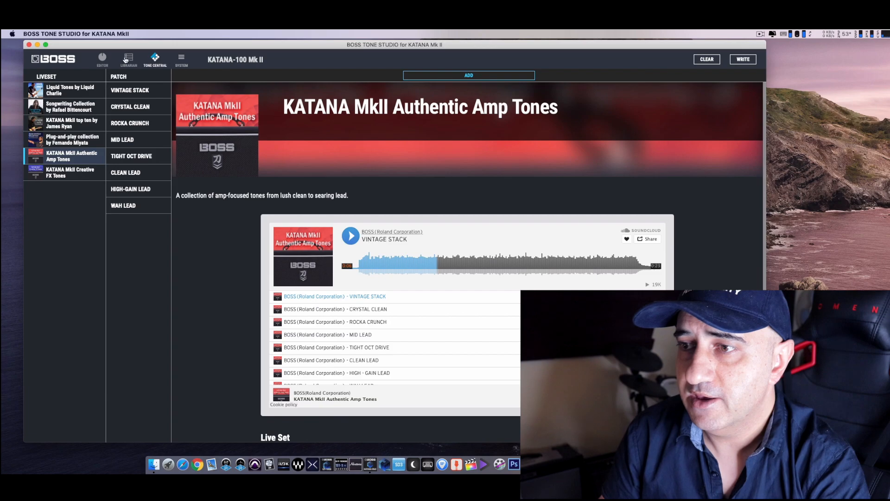
Return to the editor, view the effects overview, and set the patch's signal chain to CHAIN3.
left_click(103, 58)
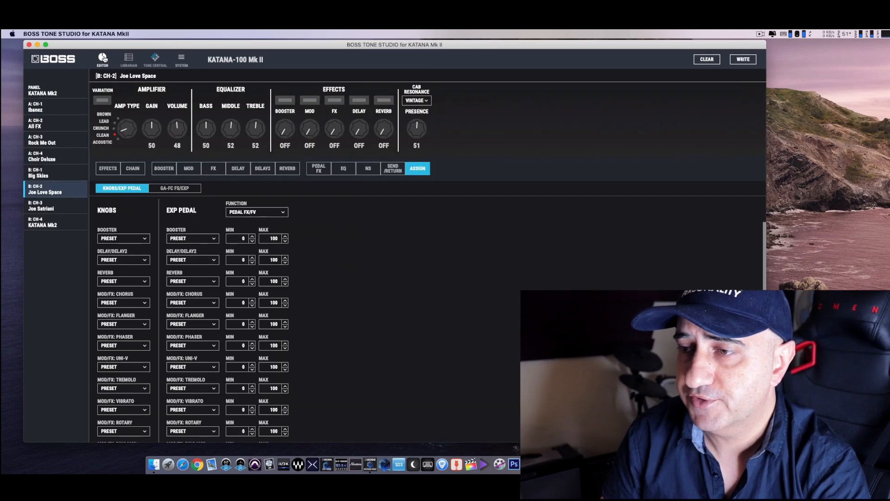
left_click(108, 170)
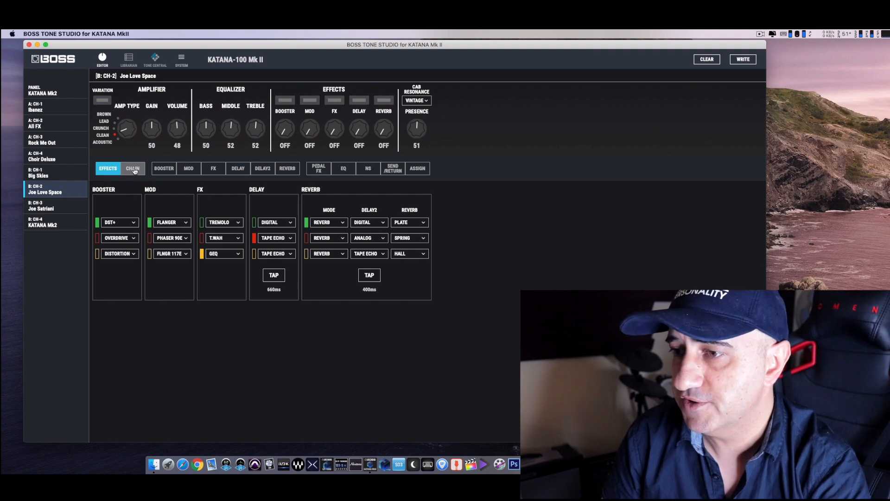
left_click(133, 169)
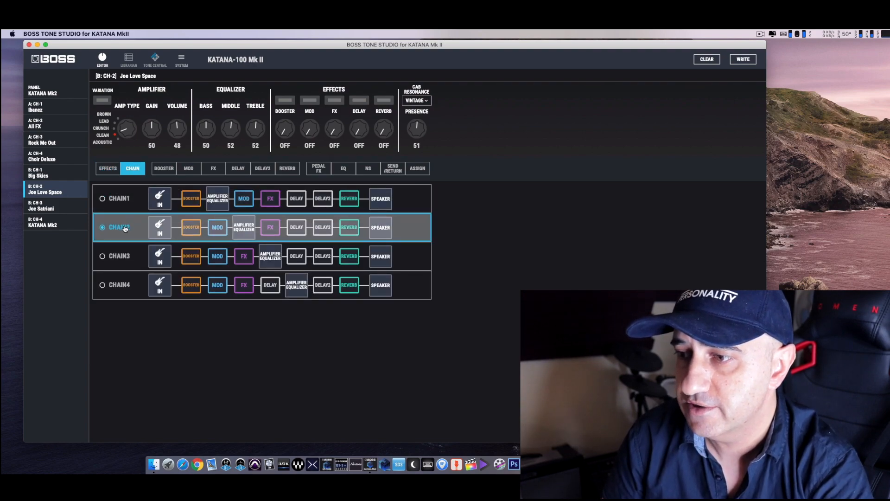
left_click(127, 258)
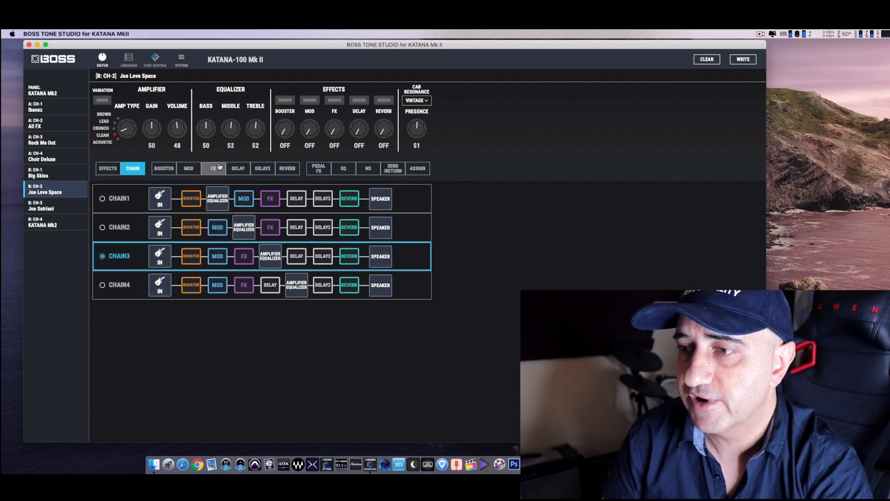
Turn on the DST+ booster with its drive at 15, and set the amp type to Lead with the variation on.
left_click(170, 168)
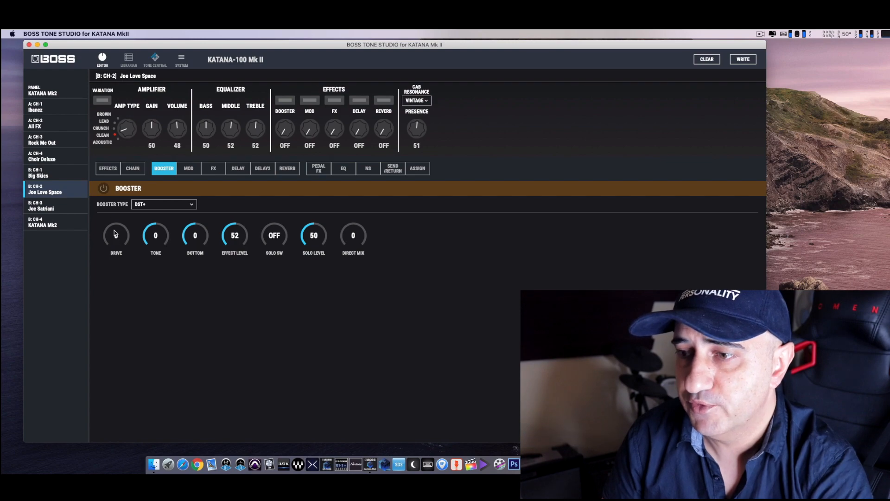
left_click(104, 189)
scroll(117, 244, "up", 7)
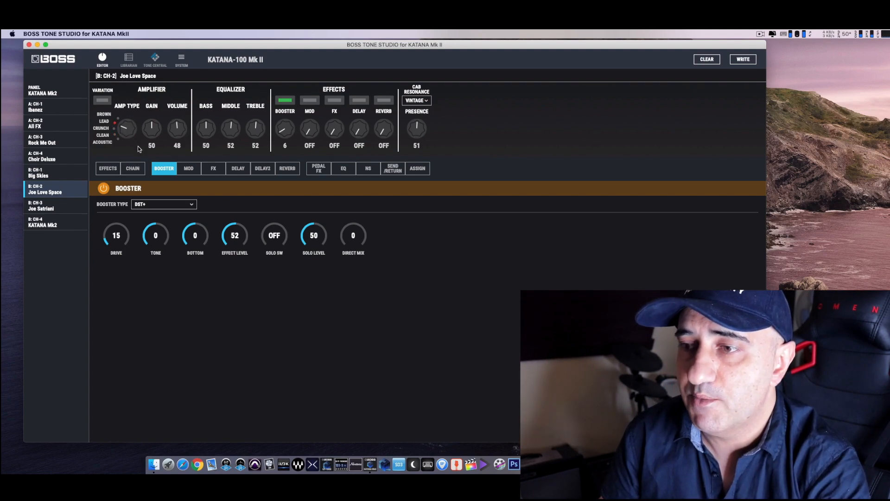
left_click(103, 100)
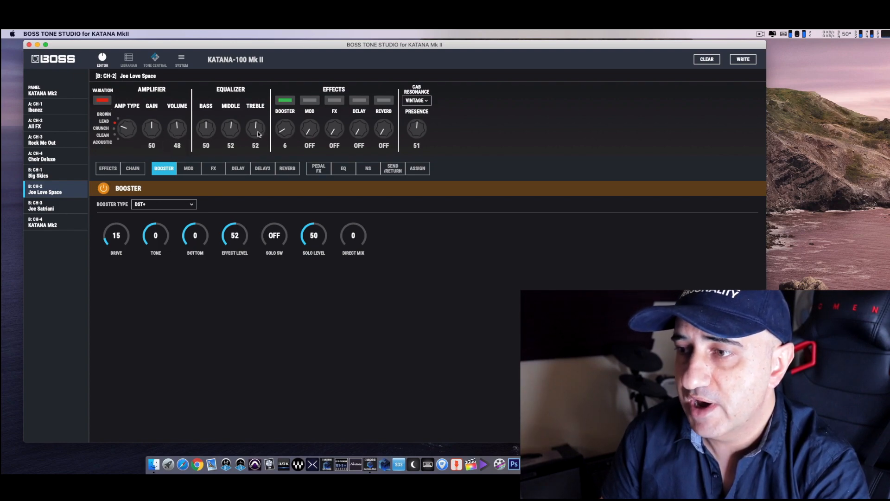
Raise the MOD effect level to 16, check its place in the signal chain, and show the MOD settings.
left_click_drag(310, 134, 309, 131)
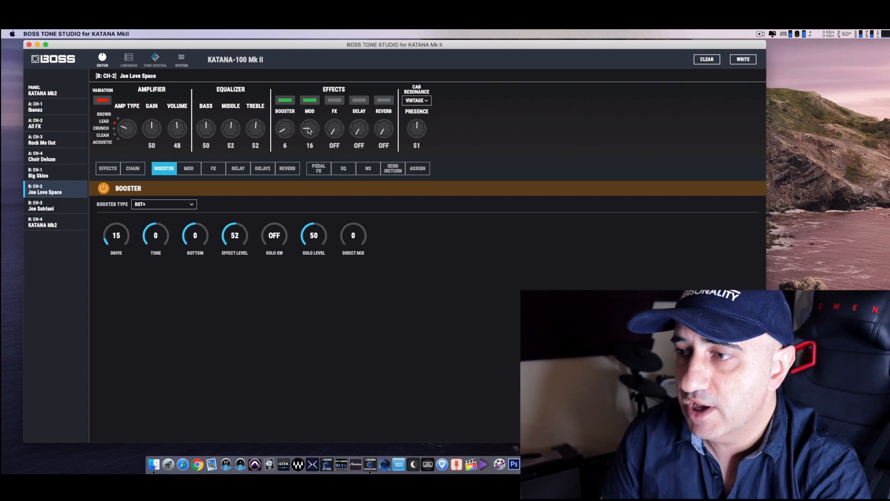
left_click(190, 170)
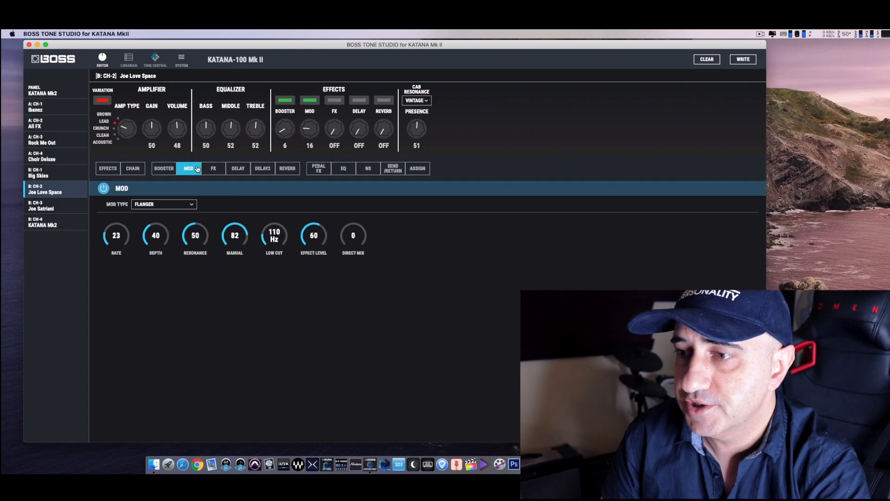
left_click(141, 171)
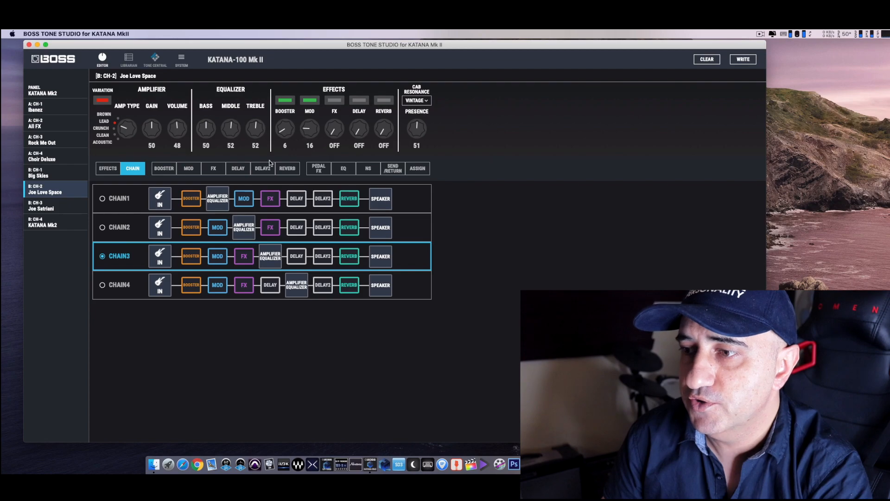
left_click(188, 168)
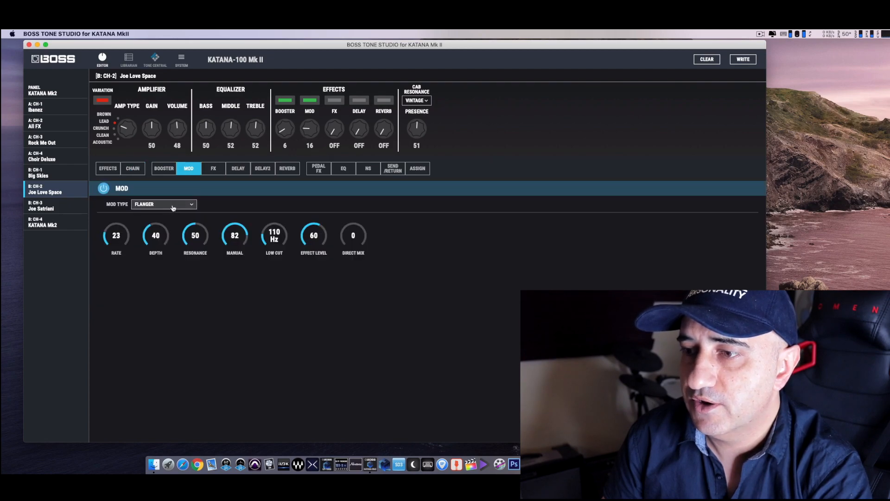
Try the Graphic EQ as the MOD type, with its 125 Hz band set to +3 dB.
left_click(173, 204)
scroll(171, 243, "down", 2)
scroll(171, 242, "down", 6)
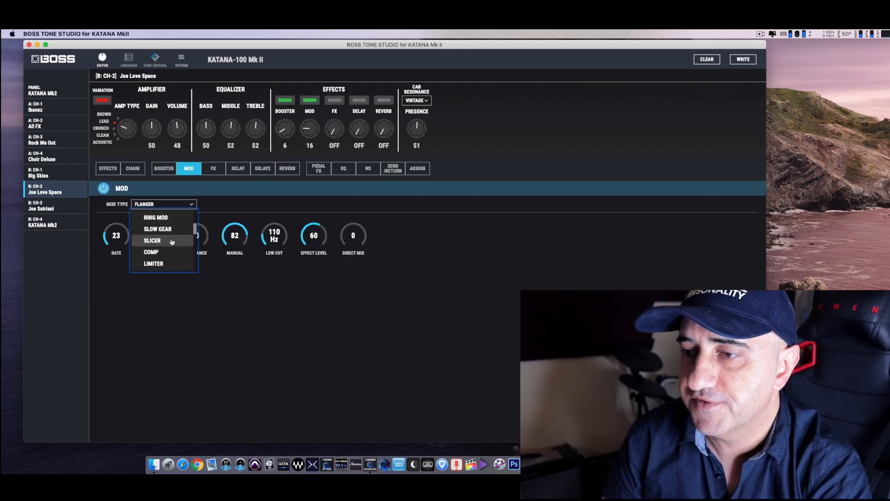
scroll(172, 242, "down", 1)
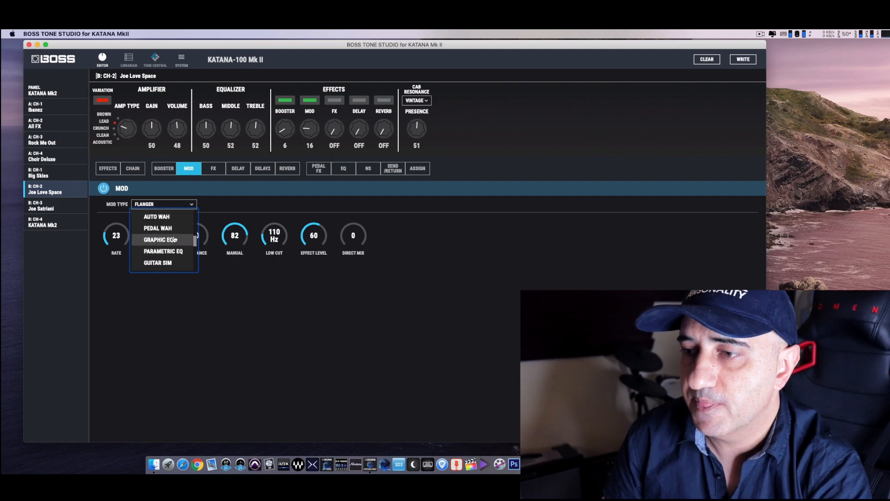
left_click(176, 241)
mouse_move(162, 266)
left_mouse_down()
mouse_move(186, 264)
mouse_move(147, 261)
left_mouse_up()
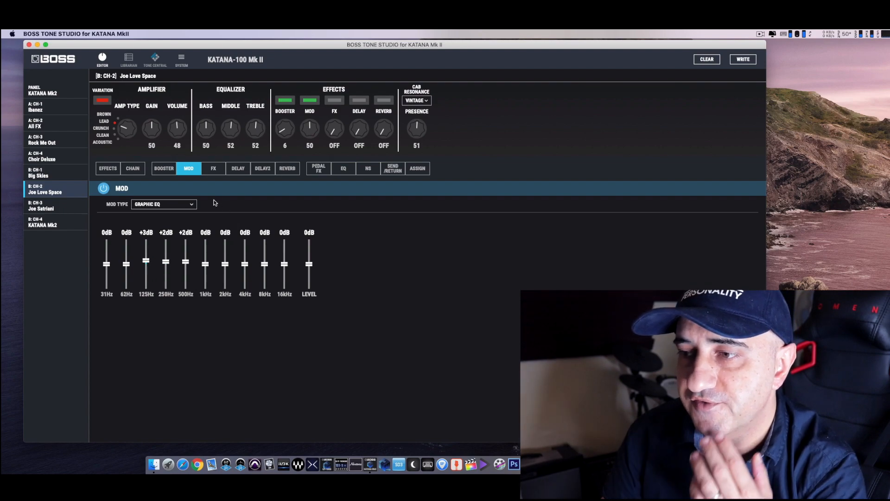
Compare the FX graphic EQ with the MOD one, and check the available MOD types.
left_click(214, 172)
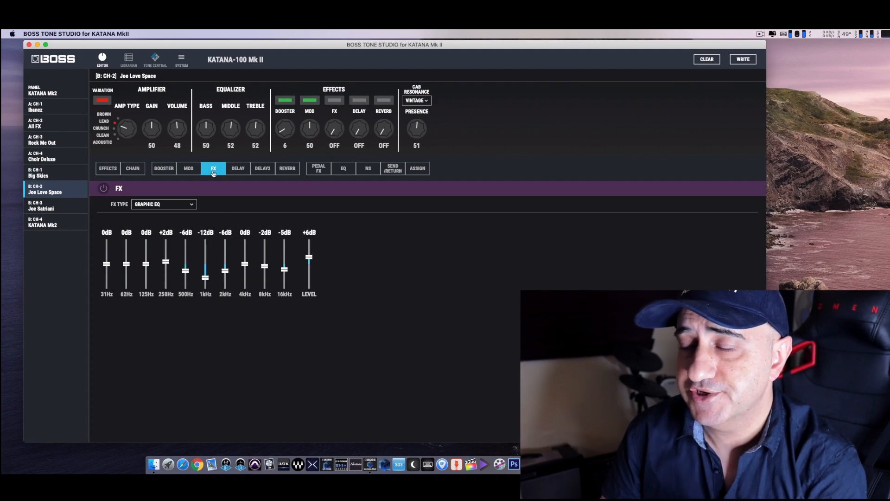
left_click(187, 169)
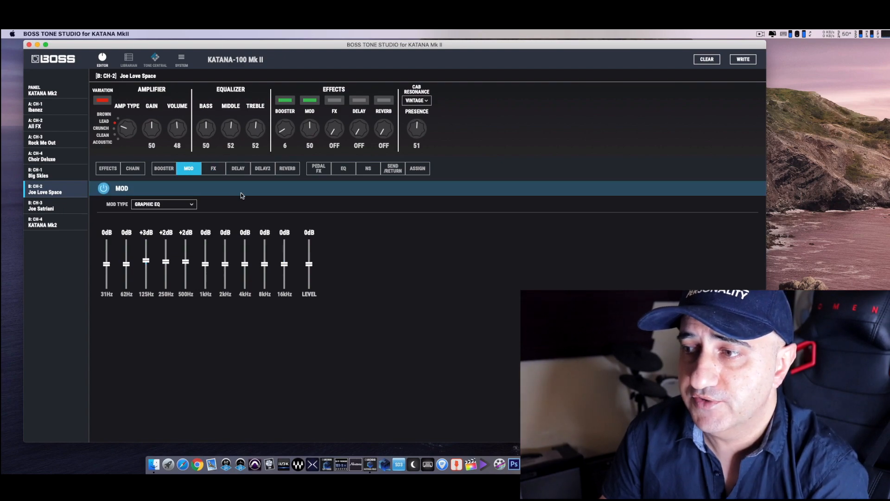
left_click(190, 204)
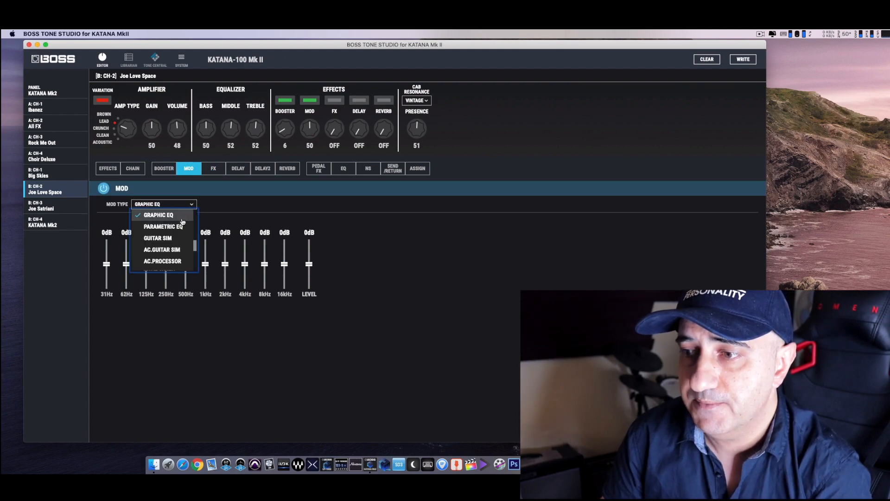
left_click(283, 223)
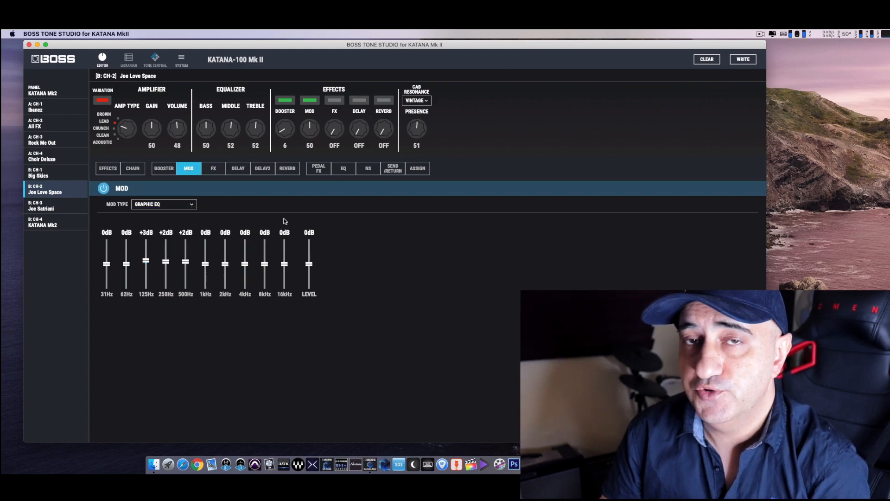
Turn on the FX effect and set the 1 kHz band of its graphic EQ to -1 dB.
left_click(214, 170)
left_click(102, 188)
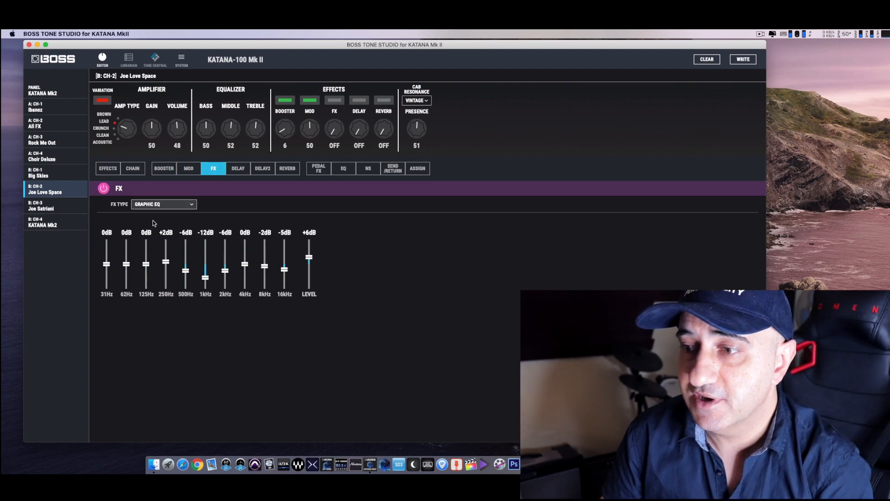
left_click(205, 265)
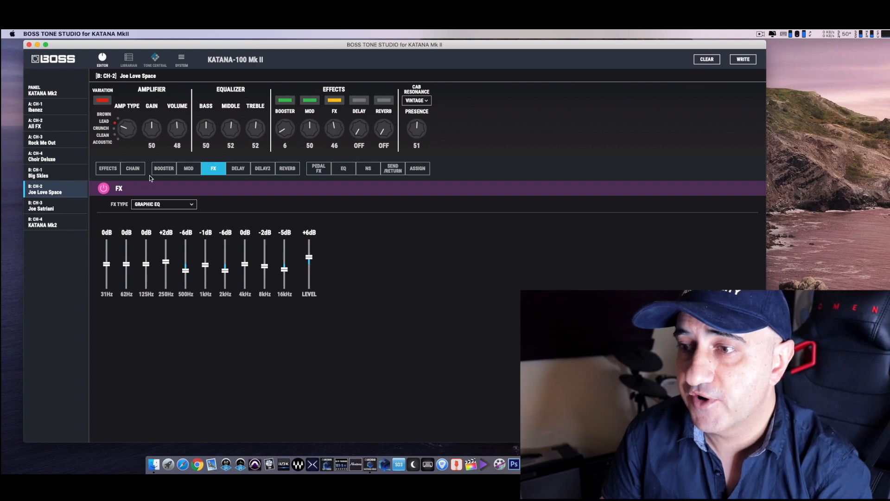
Check the position of MOD in the signal chain, and try COMP as the MOD type.
left_click(133, 169)
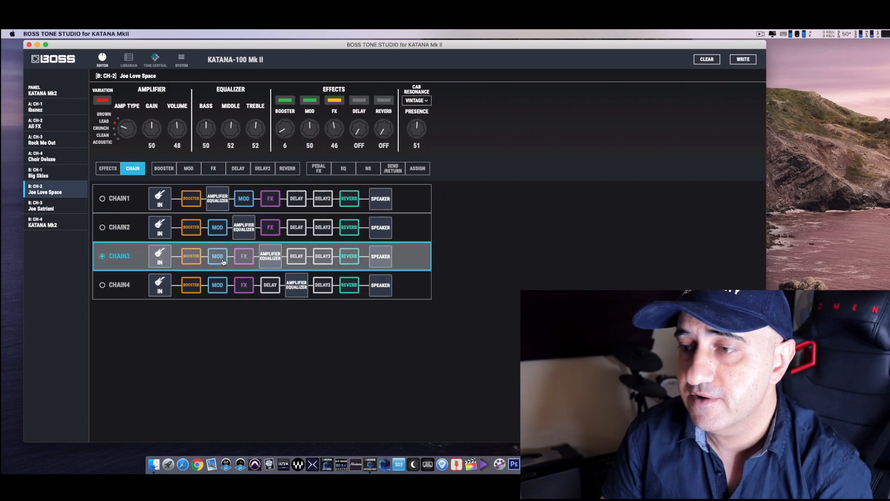
left_click(189, 169)
left_click(172, 204)
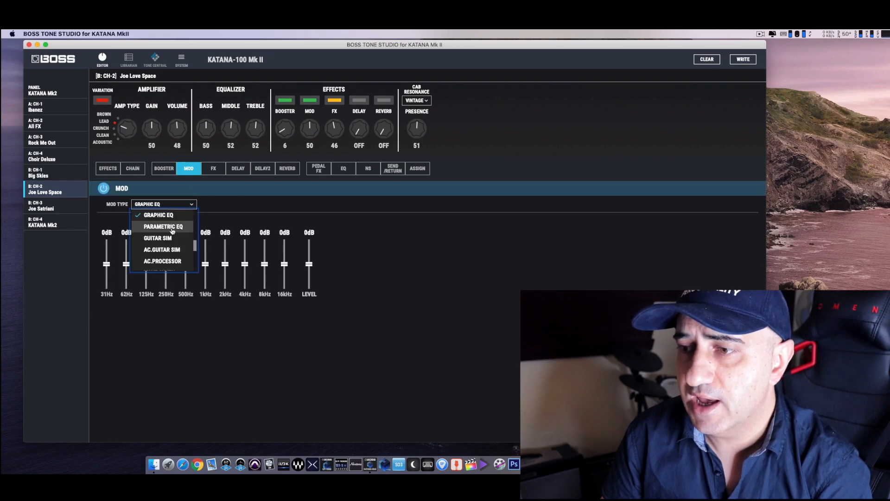
scroll(173, 231, "up", 3)
scroll(173, 231, "up", 1)
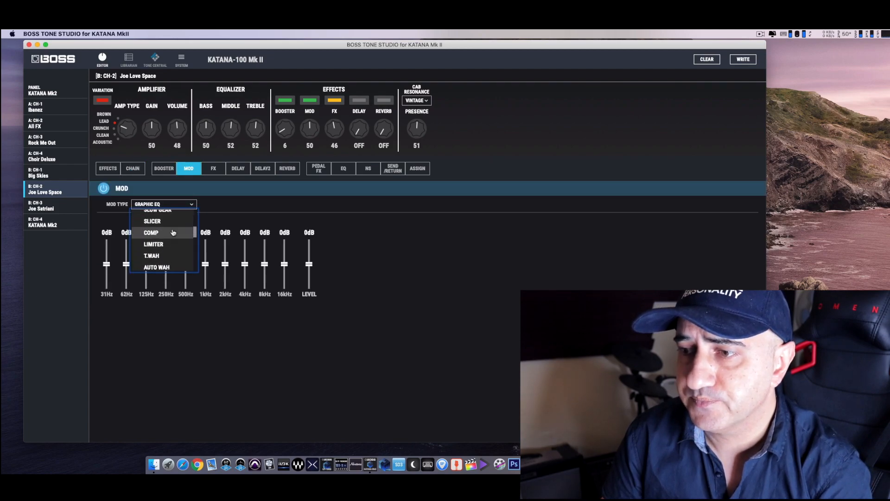
left_click(173, 234)
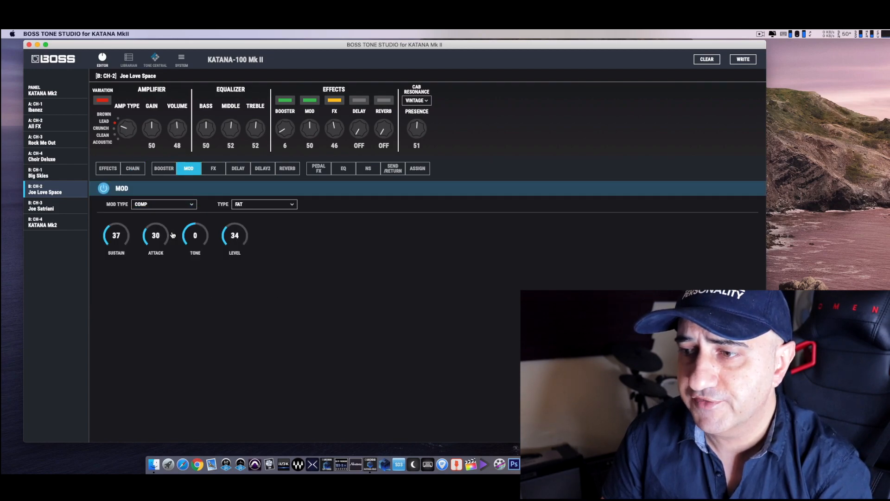
Set the MOD type to Chorus.
left_click(173, 205)
scroll(175, 228, "up", 3)
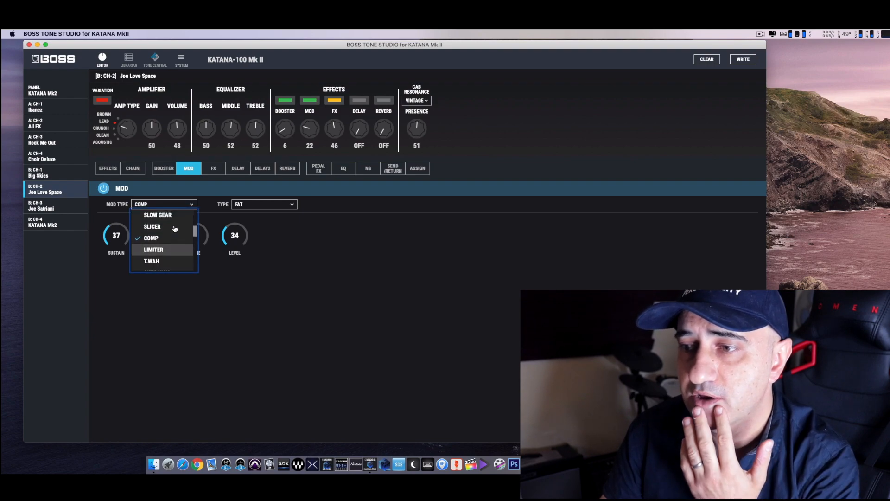
scroll(175, 228, "up", 6)
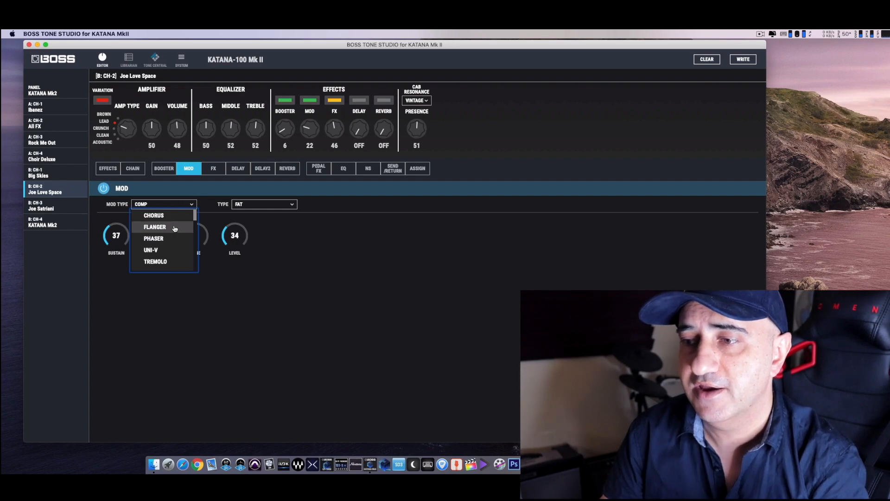
left_click(175, 218)
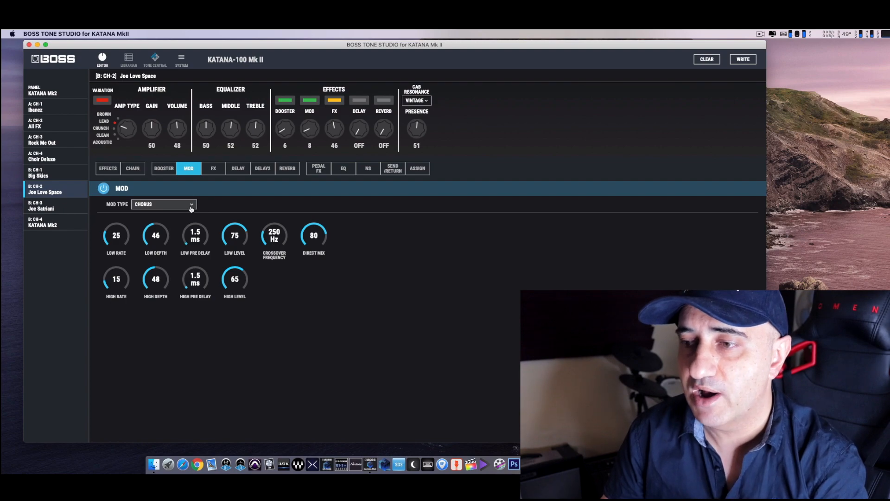
Look through the available MOD types, from the modulation effects to the flangers, keeping Chorus.
left_click(187, 208)
scroll(179, 232, "down", 4)
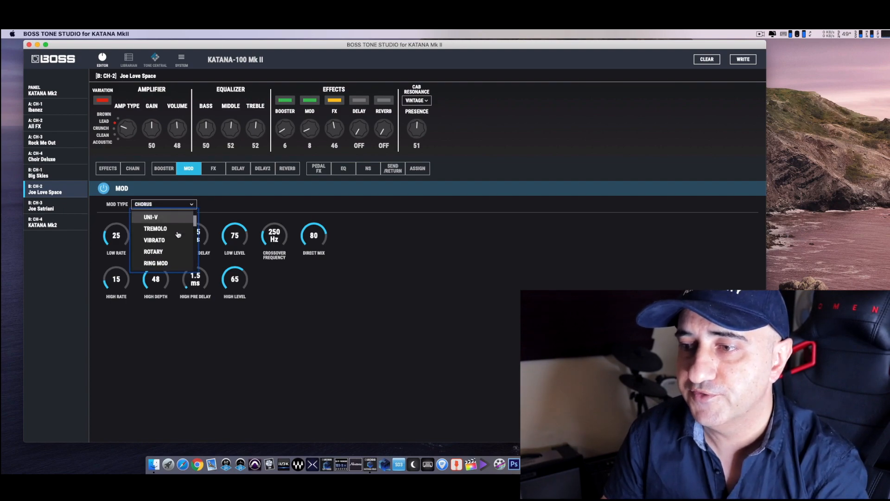
scroll(179, 234, "down", 5)
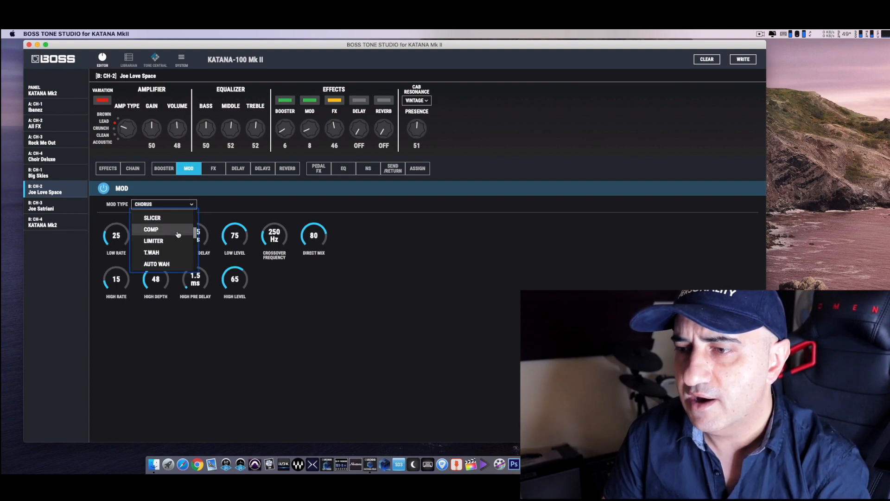
scroll(177, 235, "down", 2)
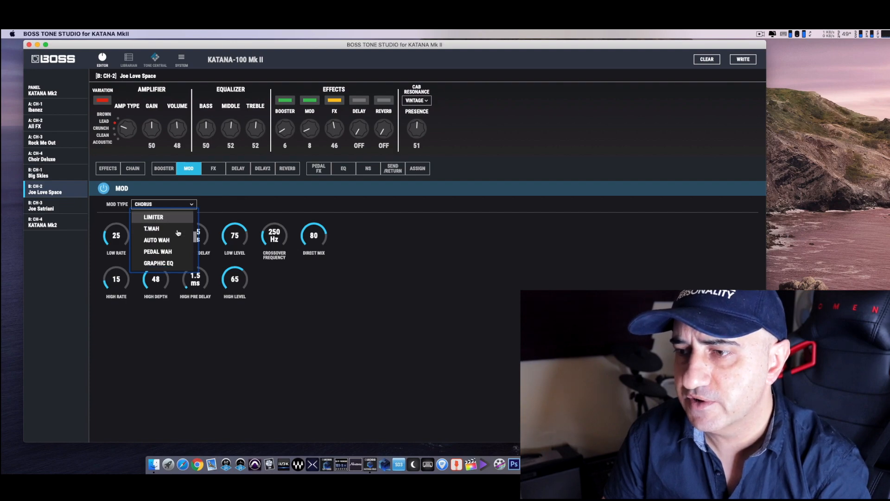
scroll(177, 238, "down", 5)
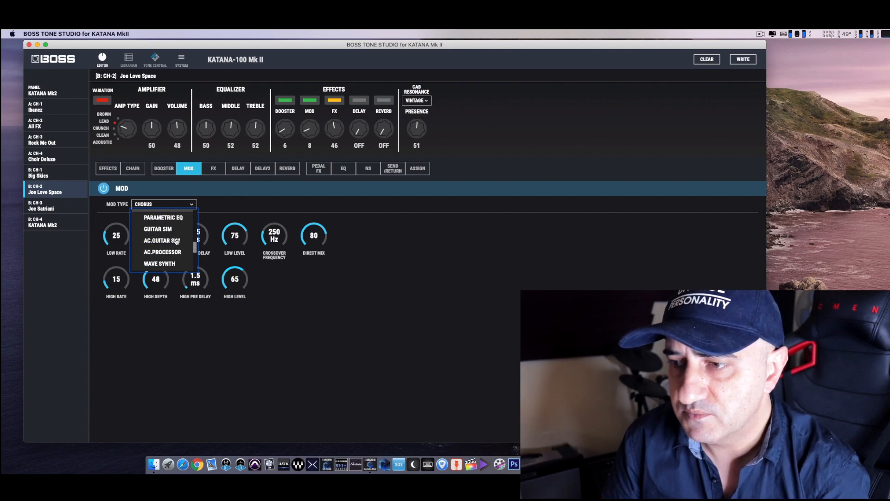
scroll(177, 242, "down", 6)
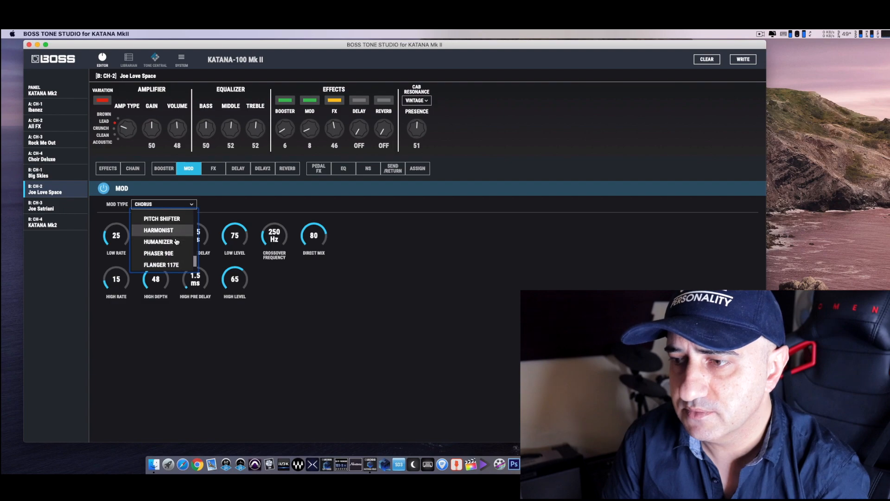
scroll(177, 241, "up", 6)
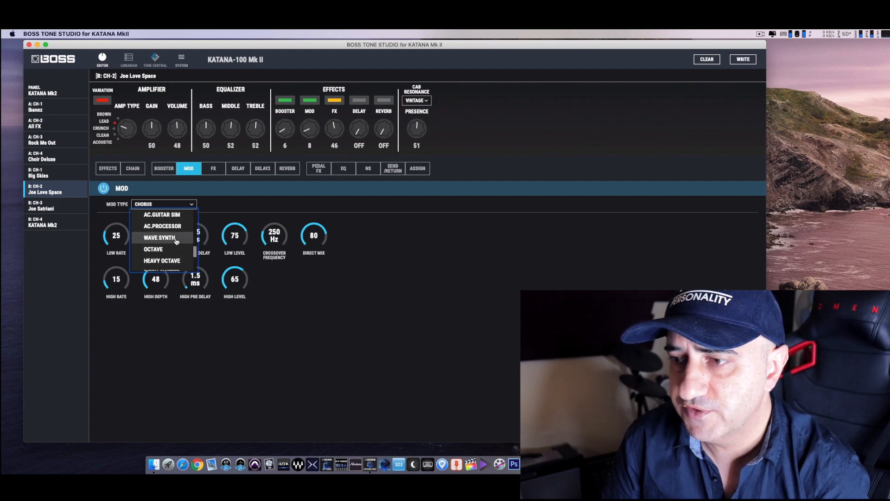
left_click(275, 285)
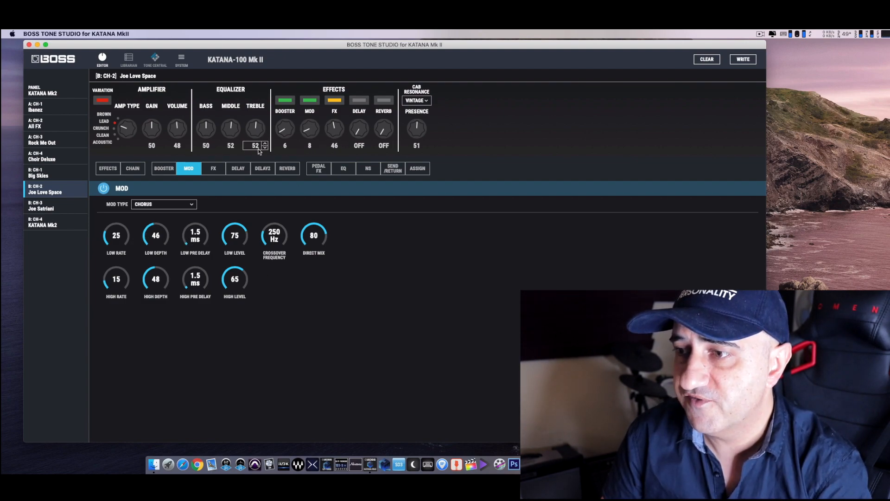
Lower the MOD effect level to 1, and show the FX graphic EQ settings.
scroll(307, 134, "down", 8)
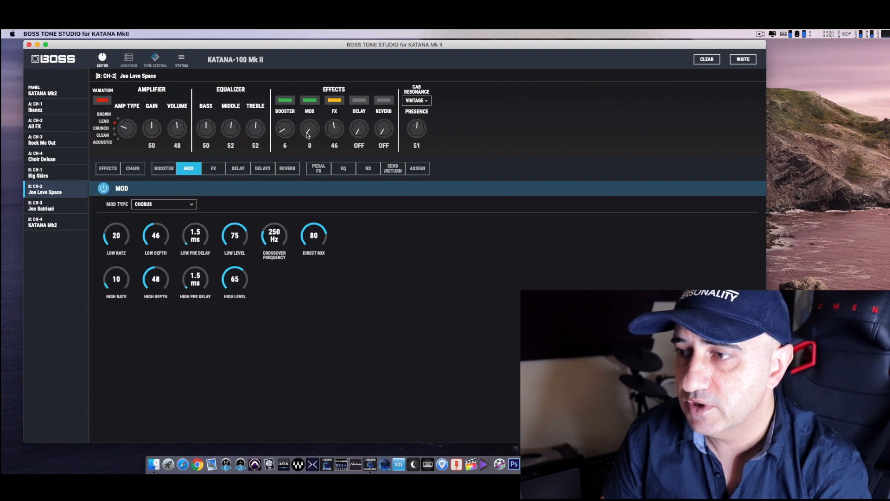
scroll(307, 135, "up", 1)
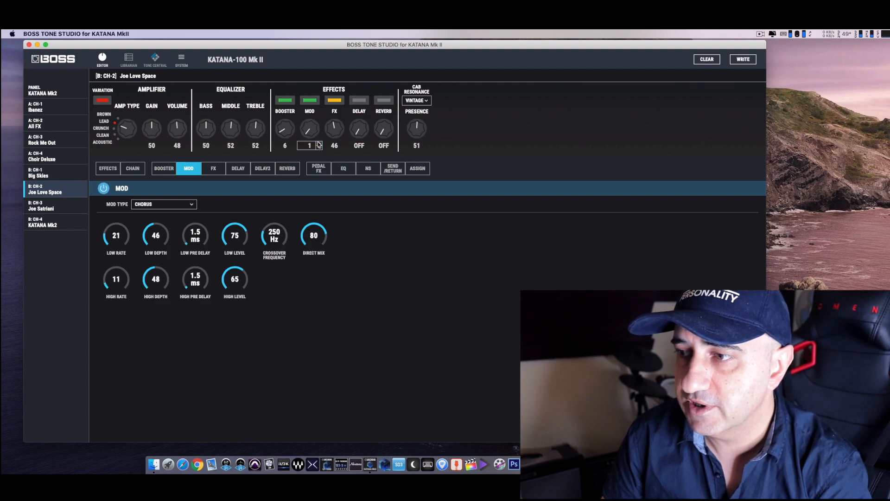
left_click(213, 168)
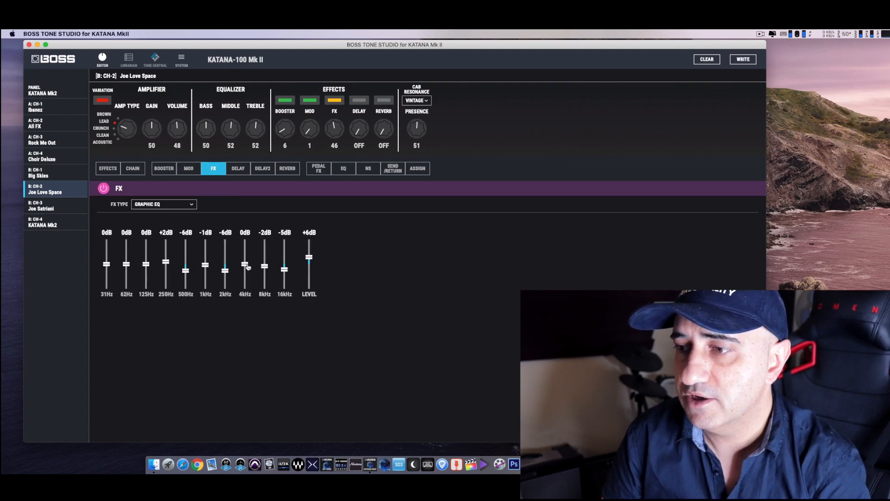
Turn on the delay effect and set its type to Pan.
left_click(238, 168)
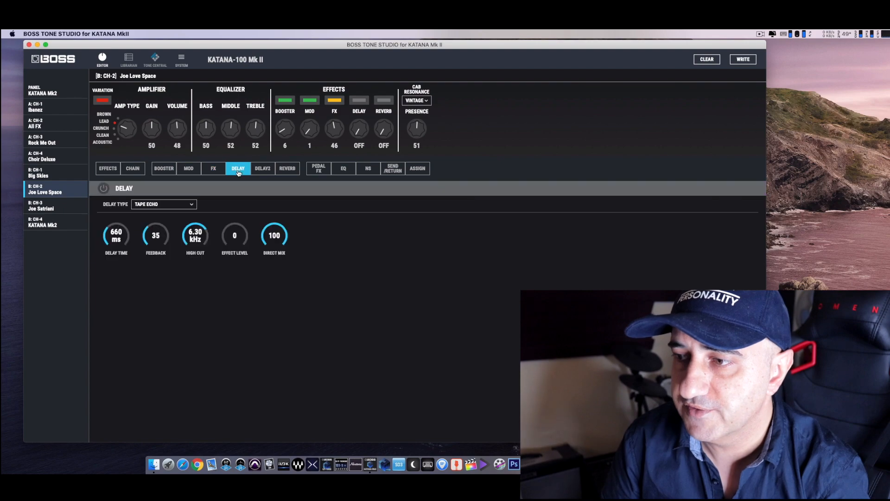
left_click(103, 188)
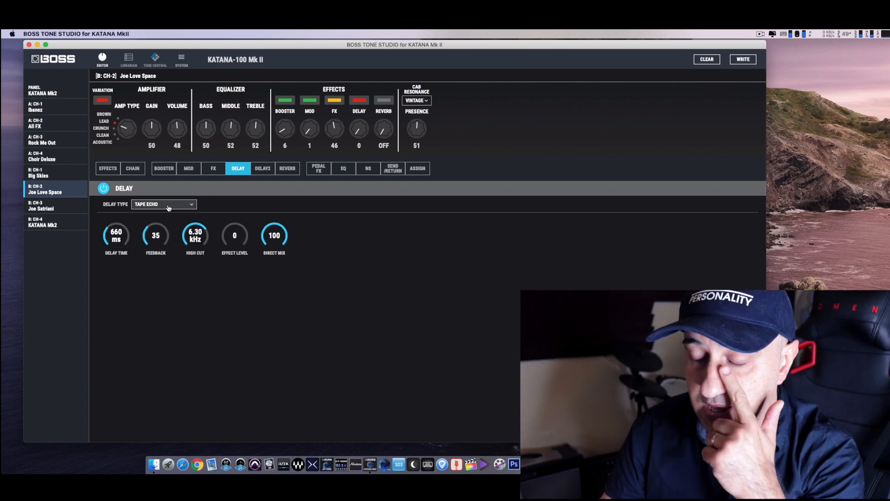
left_click(168, 205)
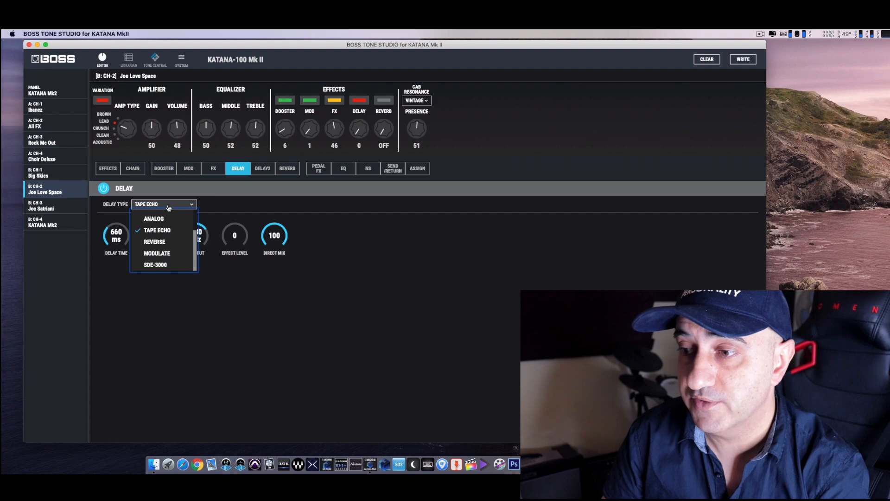
scroll(165, 227, "up", 3)
left_click(164, 227)
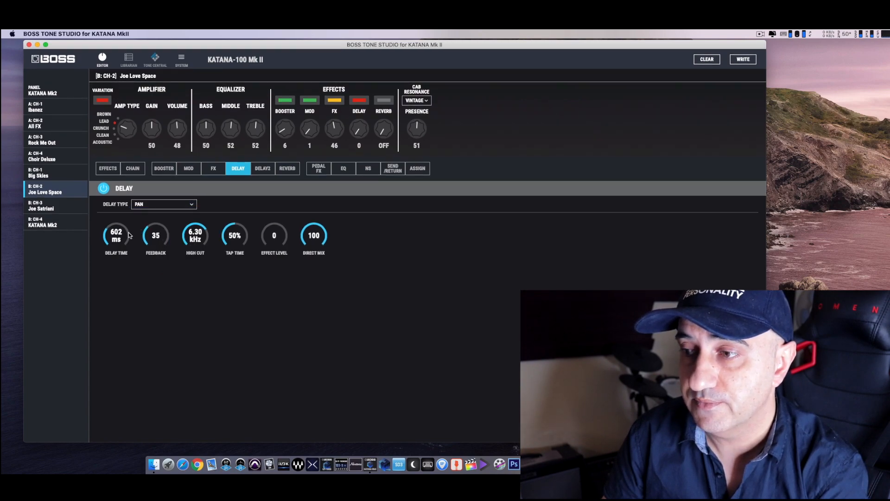
Turn on the second delay, and set the green reverb slot's mode to DLY+REV in the effects overview.
left_click(263, 174)
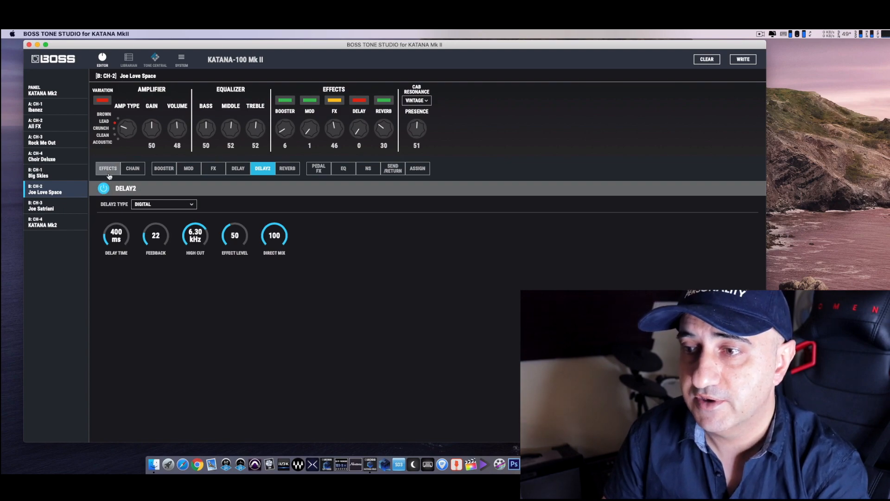
left_click(109, 170)
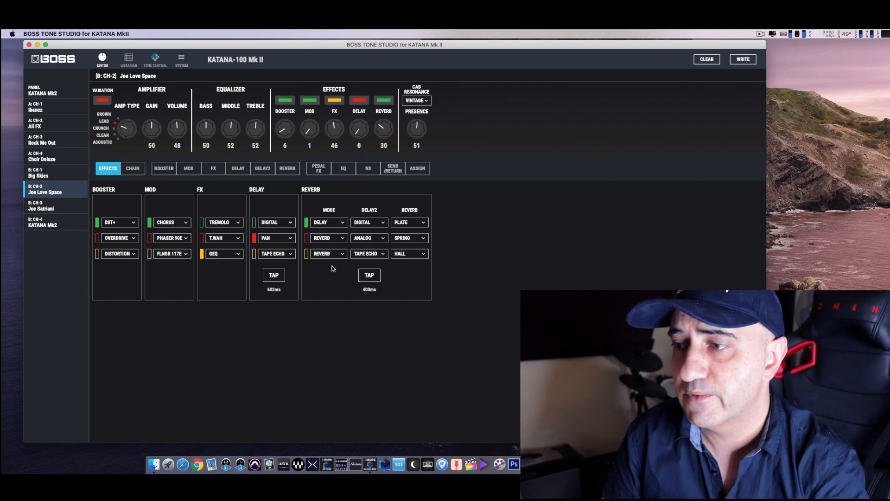
left_click(341, 224)
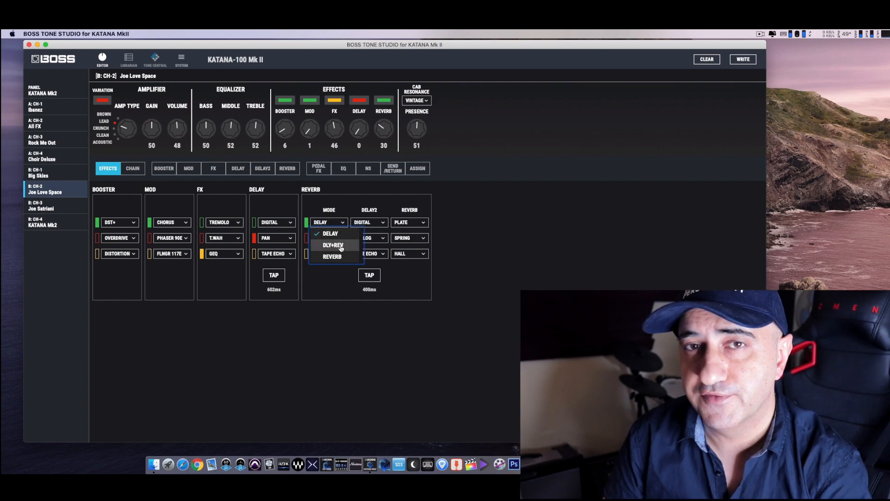
left_click(341, 247)
Lower the reverb effect level to 22, and set the plate reverb's time to 4.0 s.
mouse_move(385, 135)
left_mouse_down()
mouse_move(385, 124)
mouse_move(384, 136)
left_mouse_up()
left_click(271, 170)
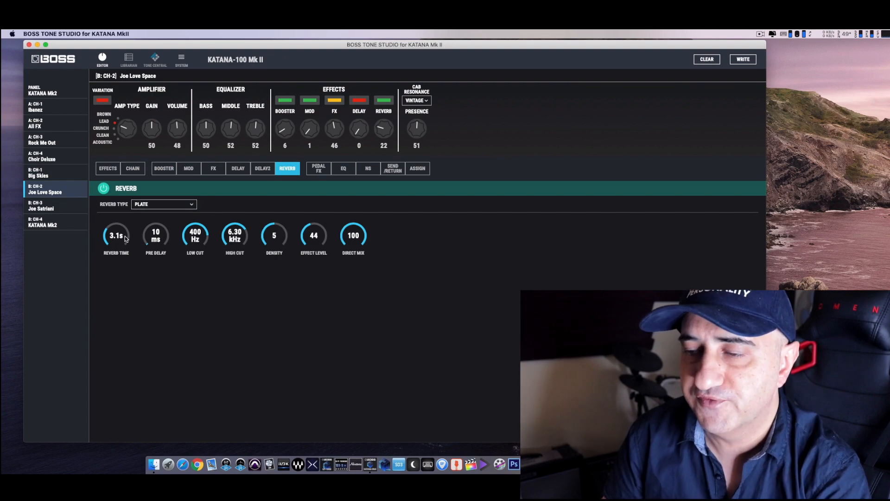
left_click_drag(124, 237, 124, 235)
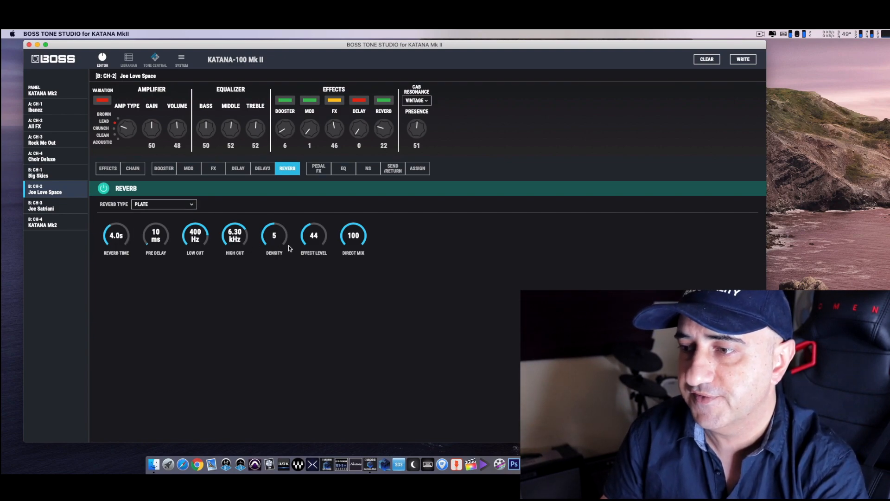
Lower the plate reverb's effect level to 30, and set the second delay's high cut to 5.00 kHz.
left_click_drag(313, 248, 313, 249)
scroll(312, 250, "up", 3)
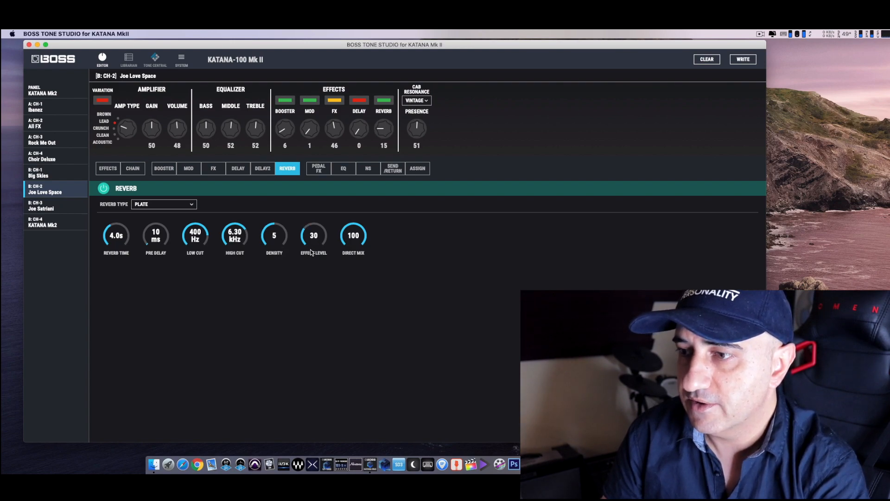
left_click(262, 168)
left_click(238, 169)
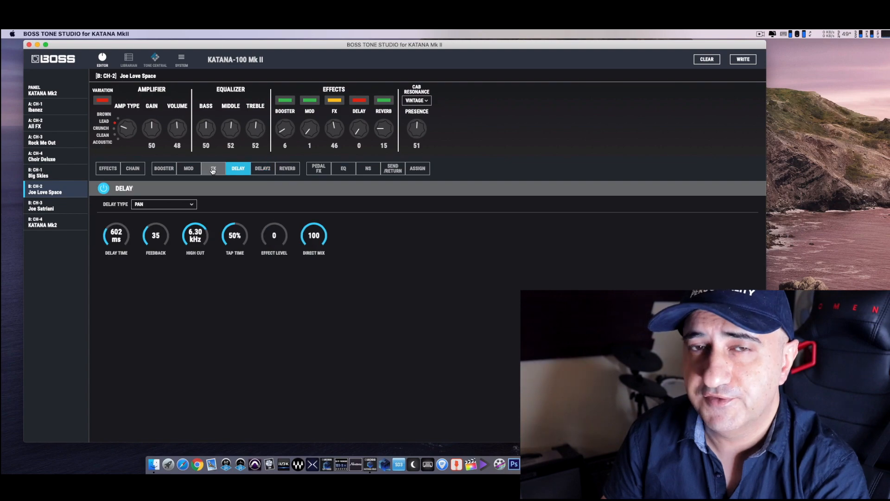
left_click(262, 170)
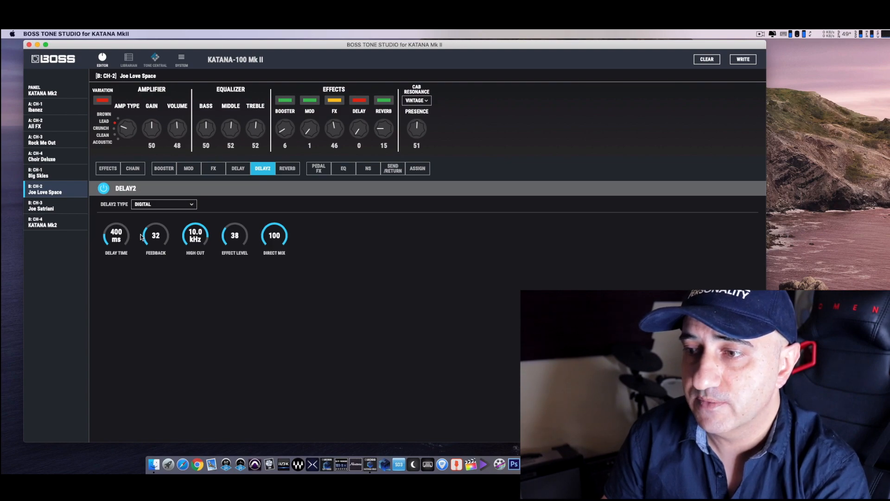
left_click_drag(200, 241, 198, 243)
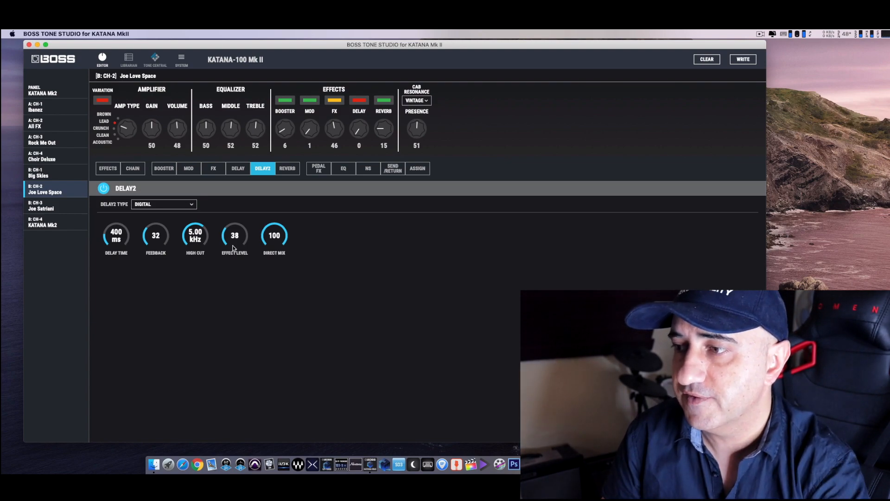
Choose the Vintage cab resonance and raise the presence to 75.
left_click(287, 171)
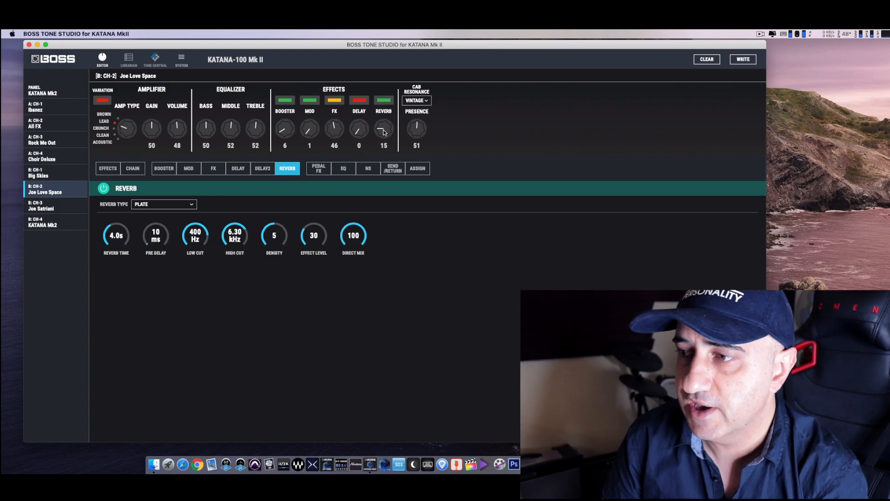
left_click(110, 169)
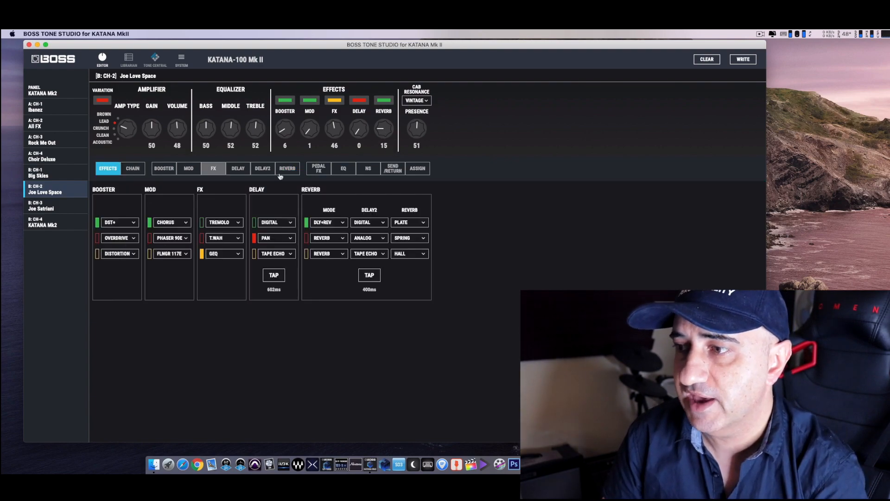
left_click(425, 102)
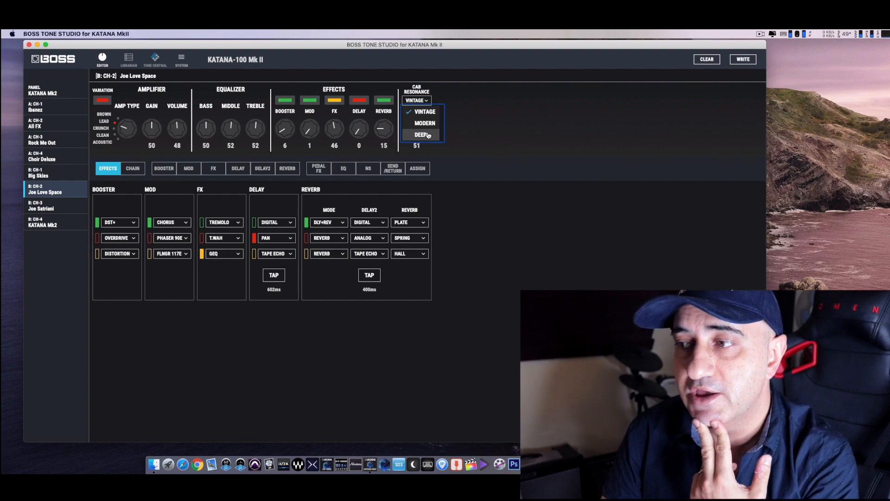
left_click(433, 114)
left_click_drag(420, 132, 421, 129)
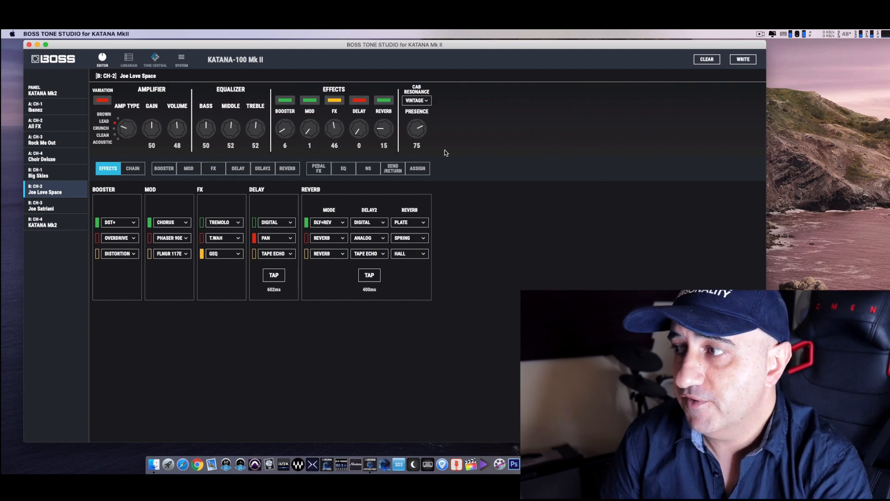
Show the tone setting slots available for writing the tone, and leave without saving.
left_click(741, 59)
left_click(388, 235)
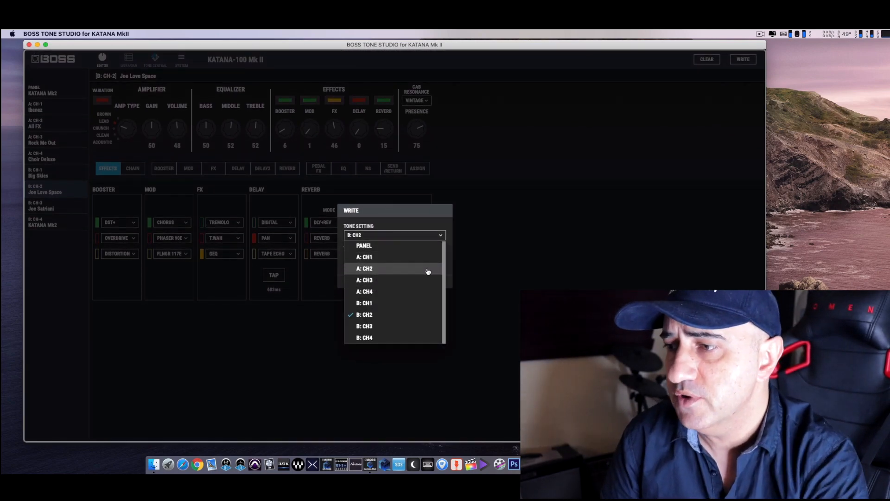
left_click(449, 215)
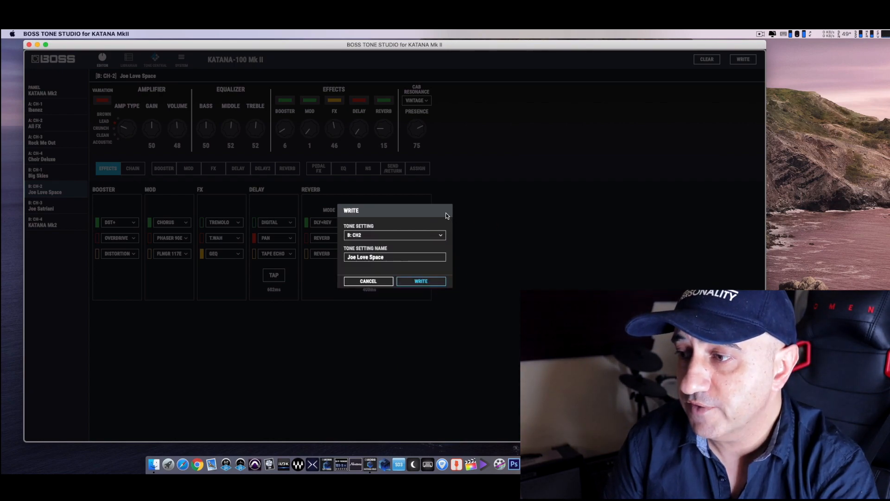
left_click(369, 282)
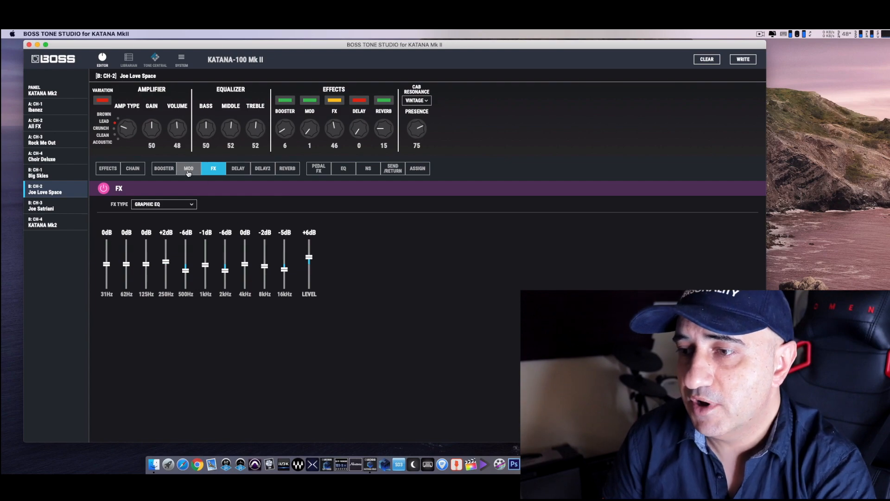
Change the MOD effect type to Pitch Shifter and set its voice option to 2VOICE.
left_click(188, 171)
left_click(181, 205)
scroll(181, 248, "down", 10)
scroll(181, 248, "down", 8)
scroll(181, 248, "down", 4)
left_click(179, 239)
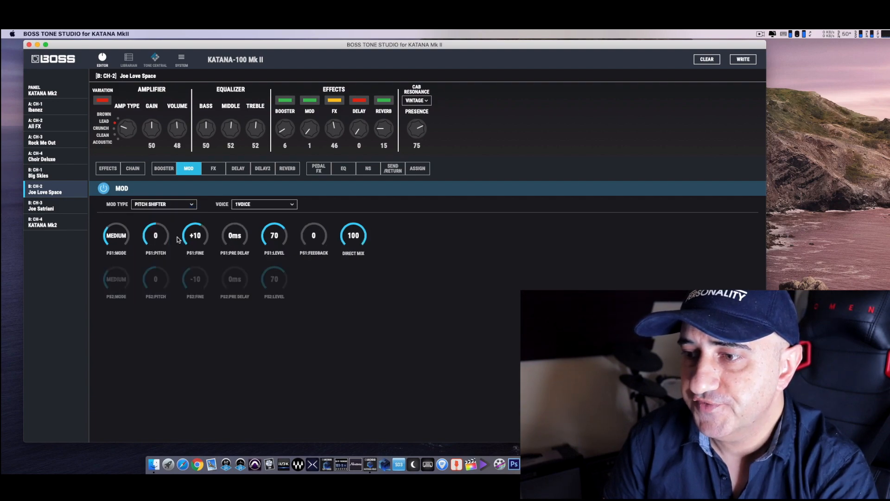
left_click(292, 205)
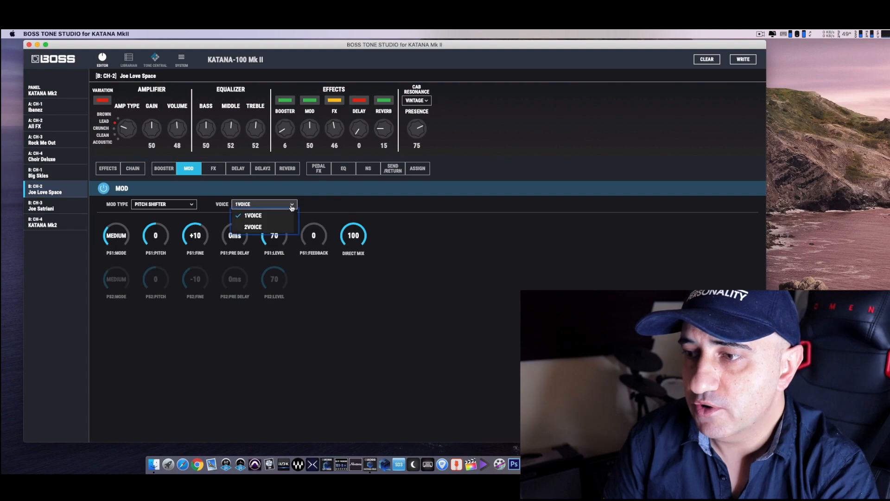
left_click(274, 226)
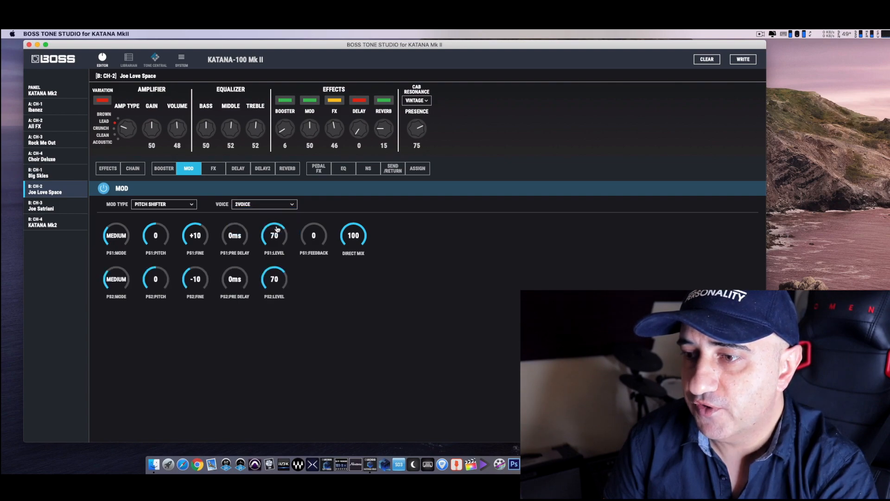
Set the fine pitch of both pitch shifter voices, PS1 and PS2, to 0.
left_click_drag(108, 237, 108, 237)
scroll(185, 244, "down", 5)
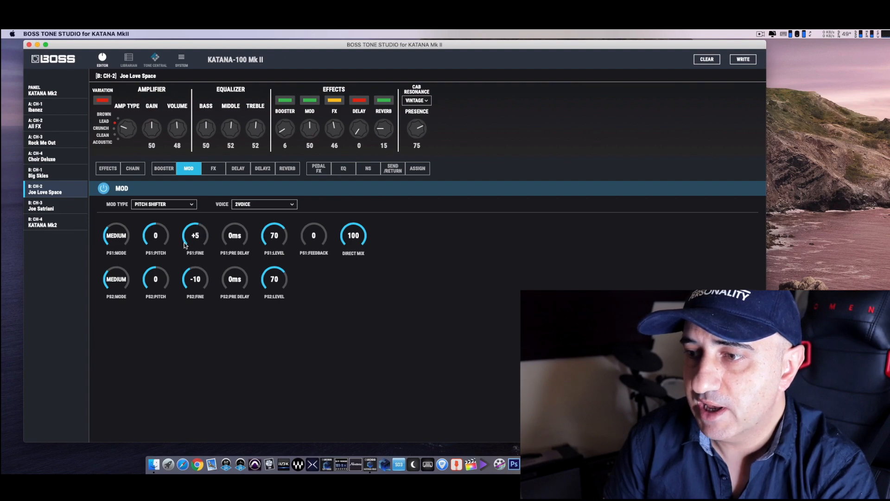
double_click(188, 245)
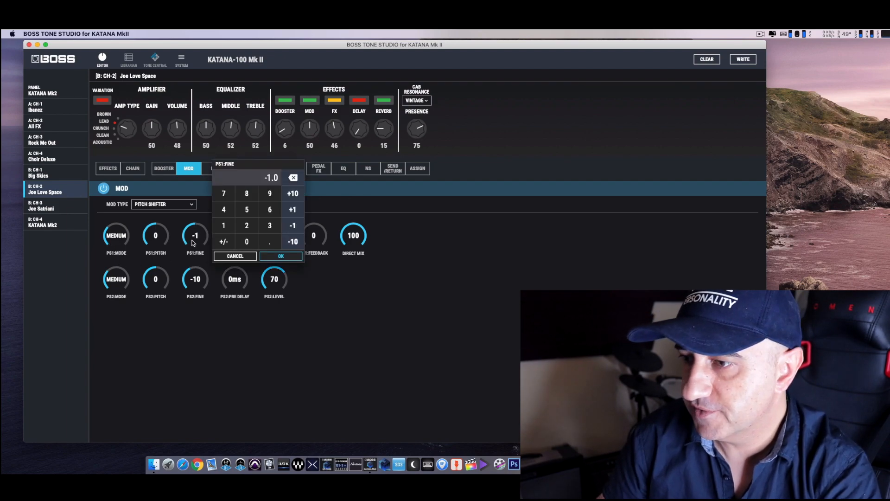
left_click(242, 246)
left_click(266, 256)
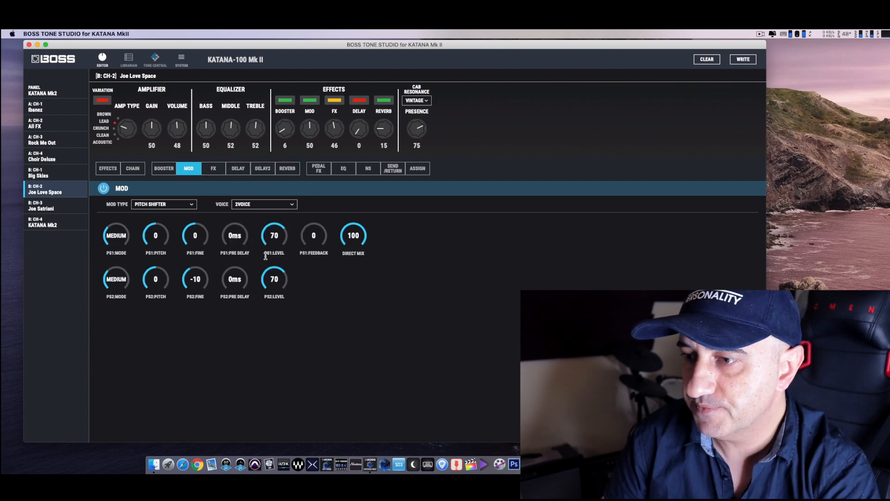
double_click(190, 283)
left_click(247, 286)
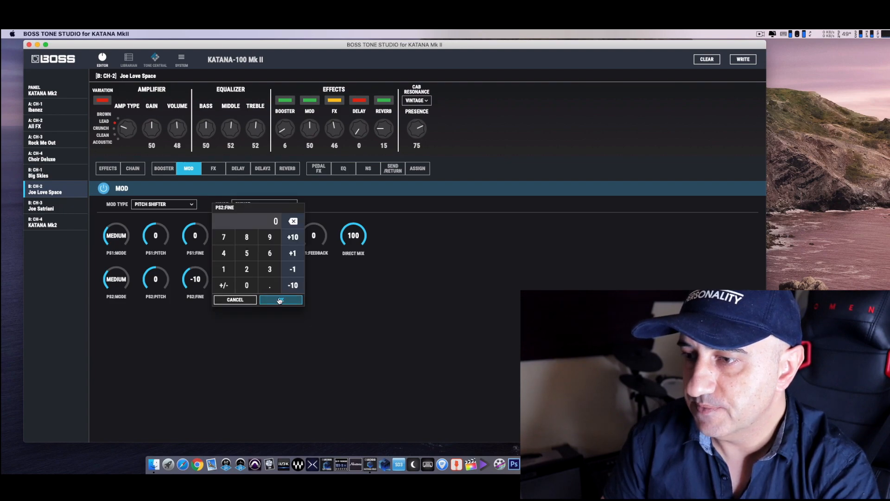
left_click(280, 300)
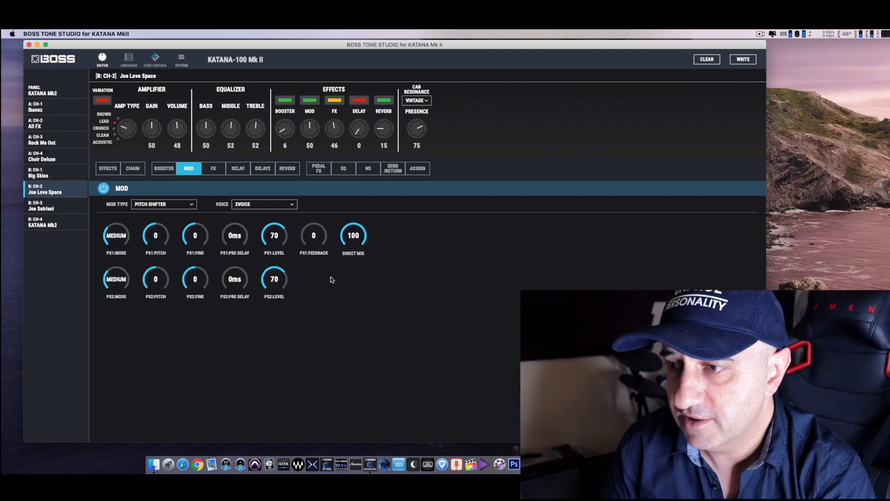
Set the pitch shifter's voice option to 1VOICE, and show the FX graphic EQ settings.
left_click(285, 205)
left_click(244, 214)
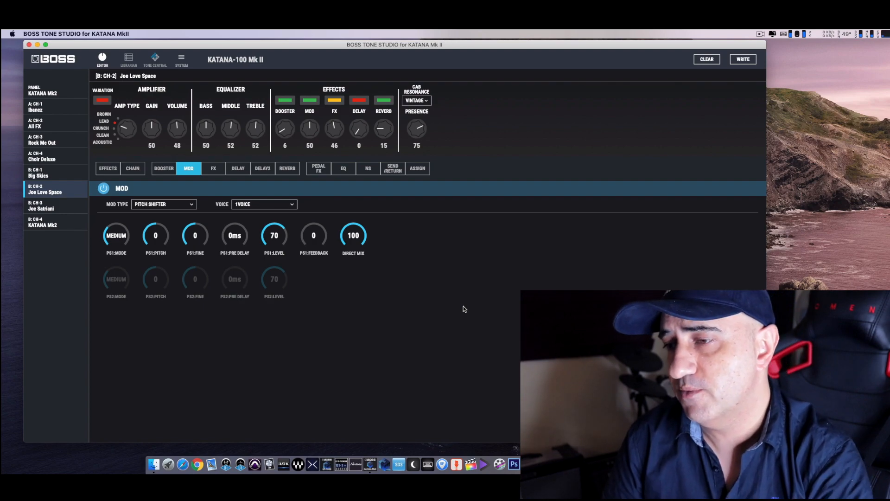
left_click(219, 174)
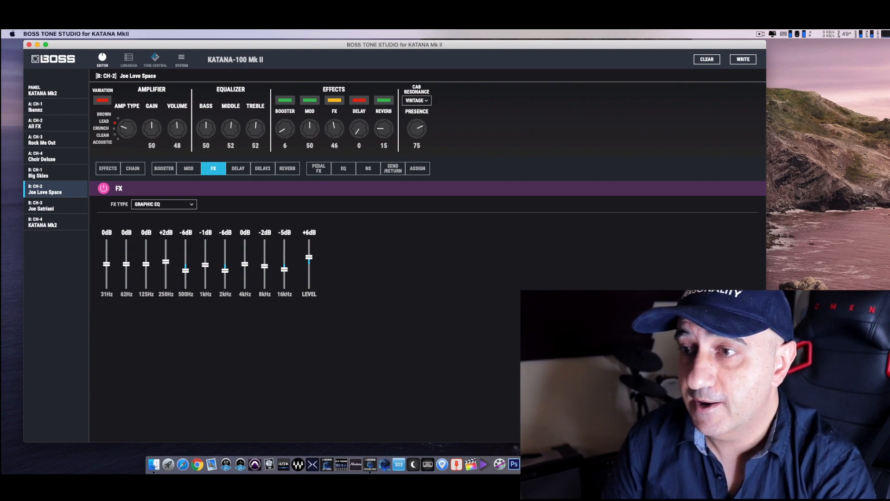
Examine the power amp in setting in the system settings, and return to the reverb settings.
left_click(181, 59)
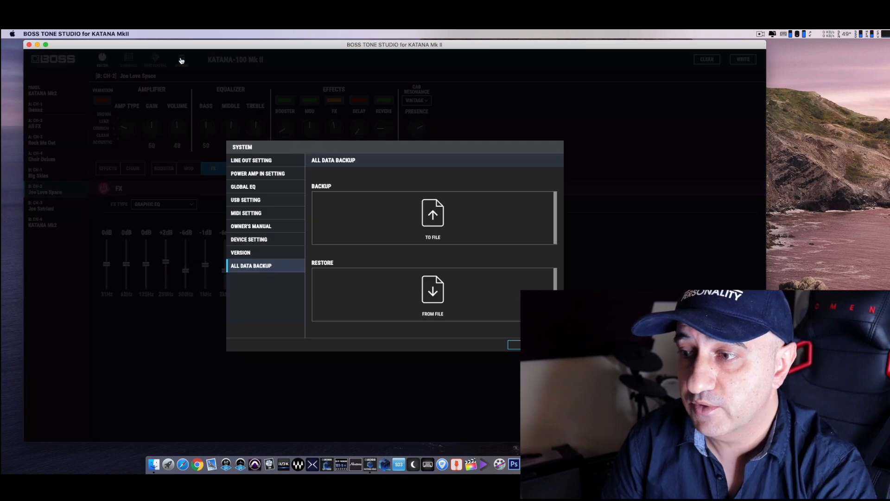
left_click(267, 175)
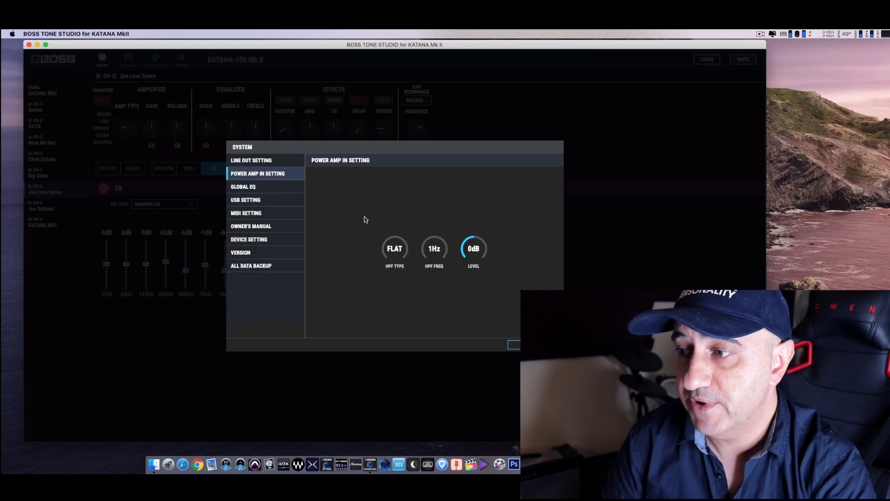
left_click(533, 345)
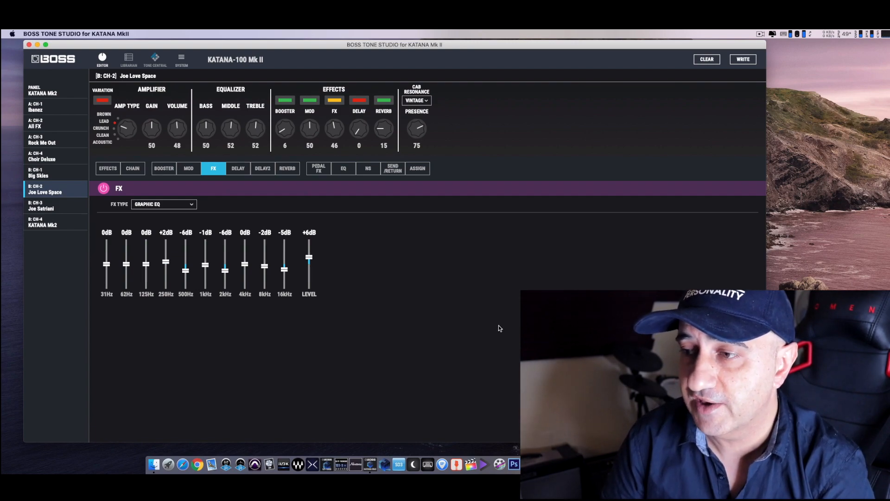
left_click(288, 170)
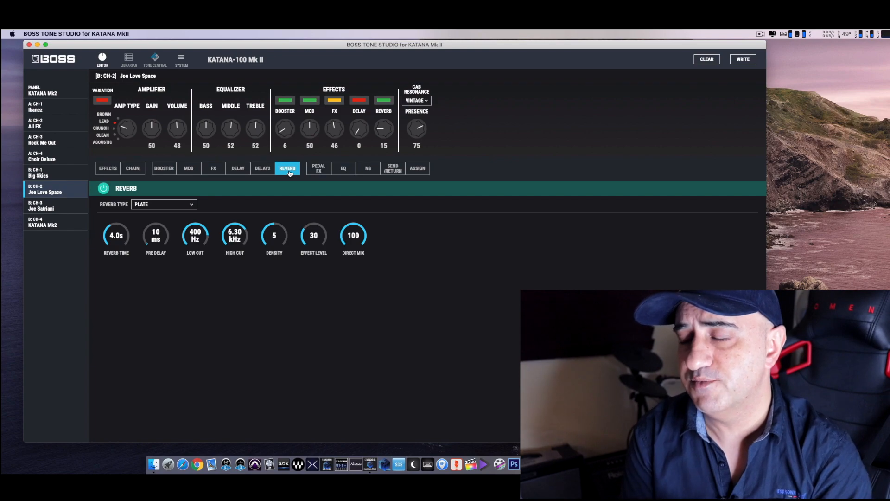